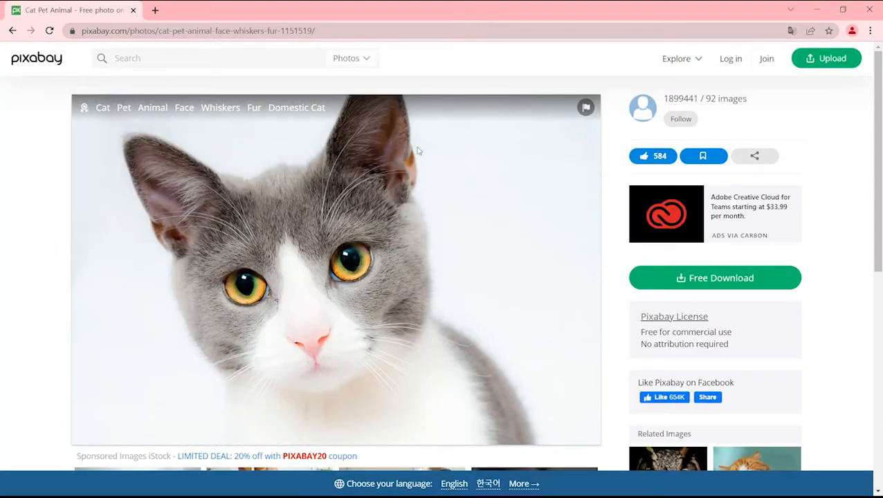
- Download the cat photo as a 1920×1275 JPG, completing the captcha check
click(712, 280)
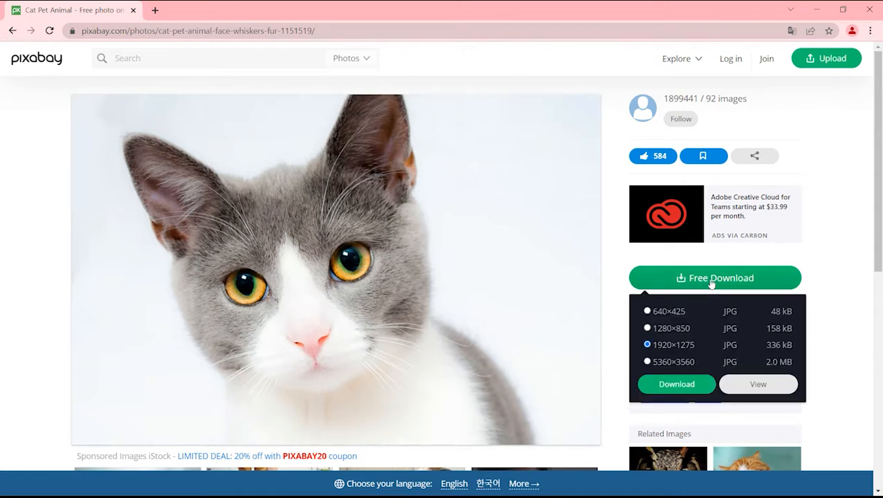
click(669, 386)
click(368, 281)
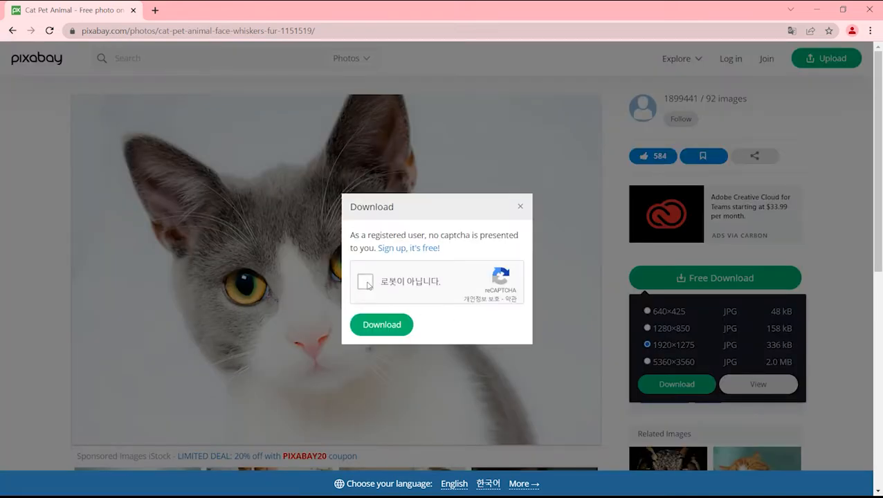
click(382, 325)
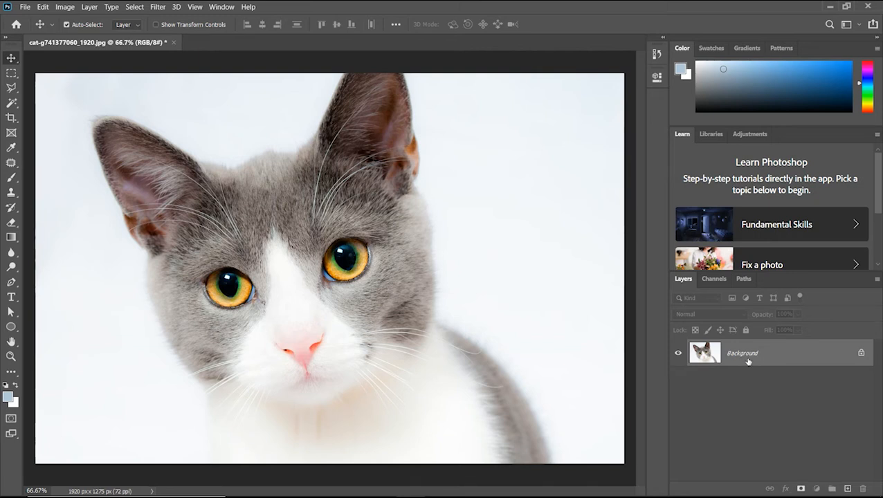
- Duplicate the cat photo's Background layer in Photoshop
key(ctrl)
key(ctrl+j)
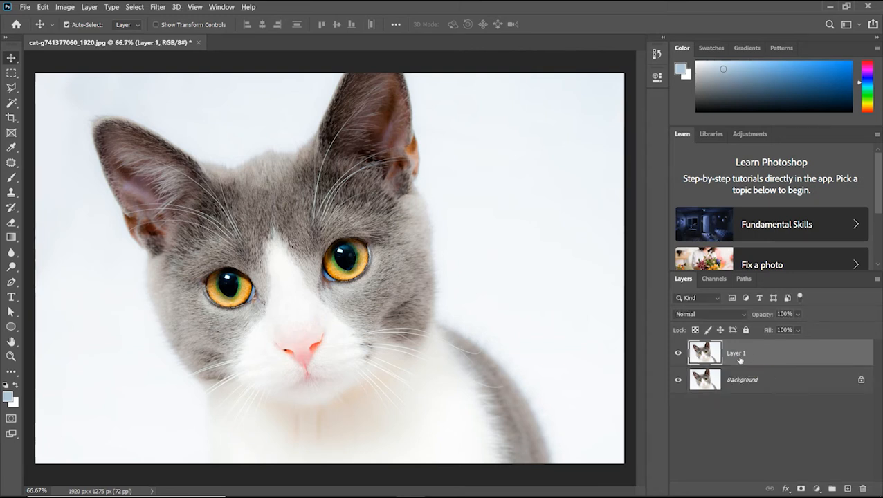
key(alt)
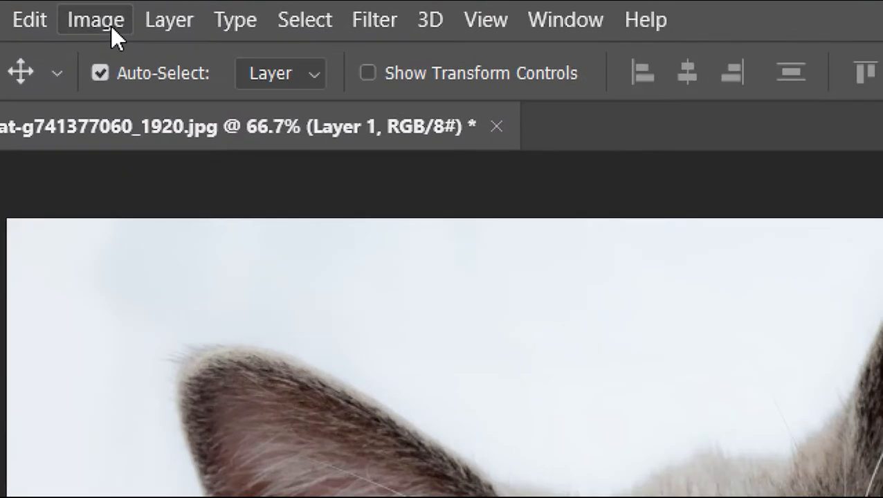
- Set the image width to 800 pixels in the Image Size settings with the proportions linked
click(111, 26)
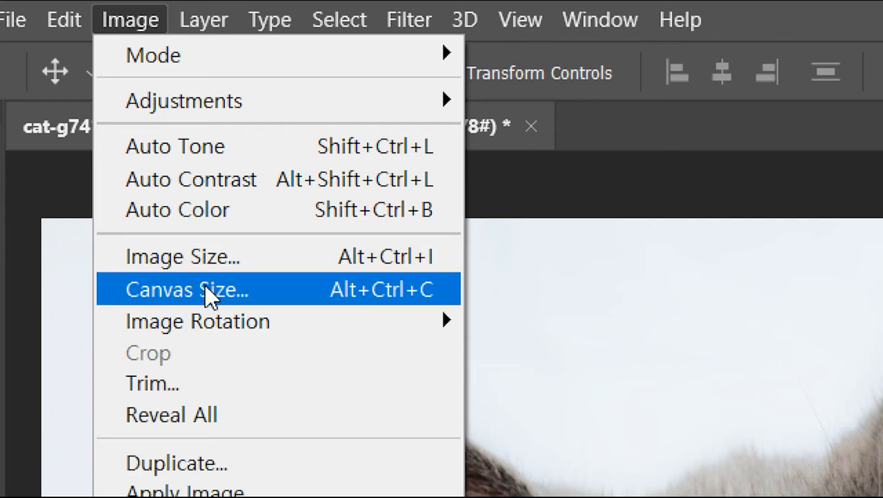
click(256, 266)
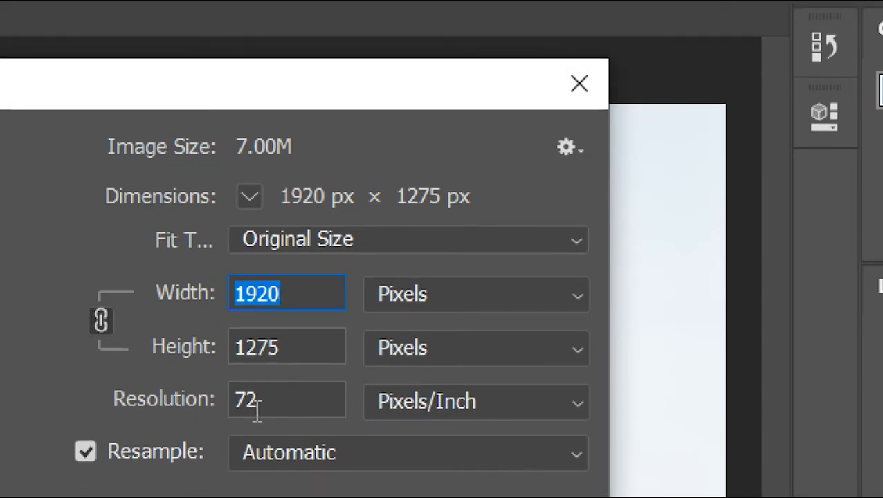
double_click(241, 429)
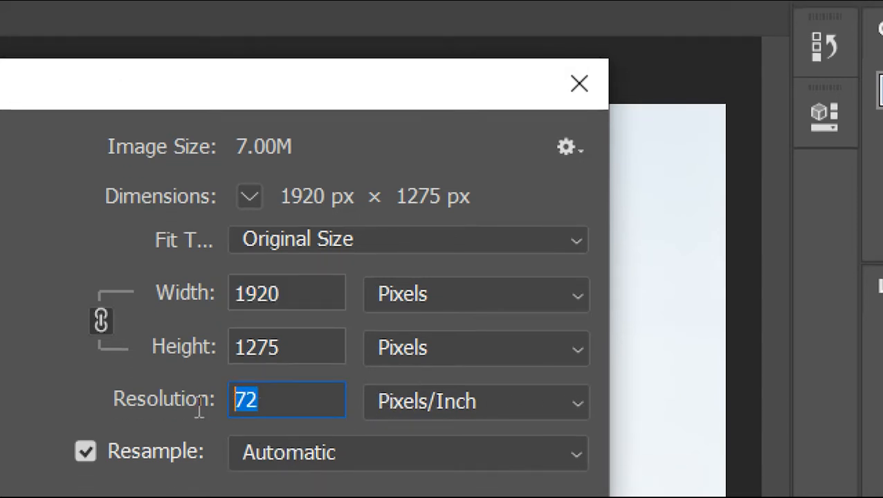
click(268, 399)
drag(284, 402, 179, 408)
click(294, 296)
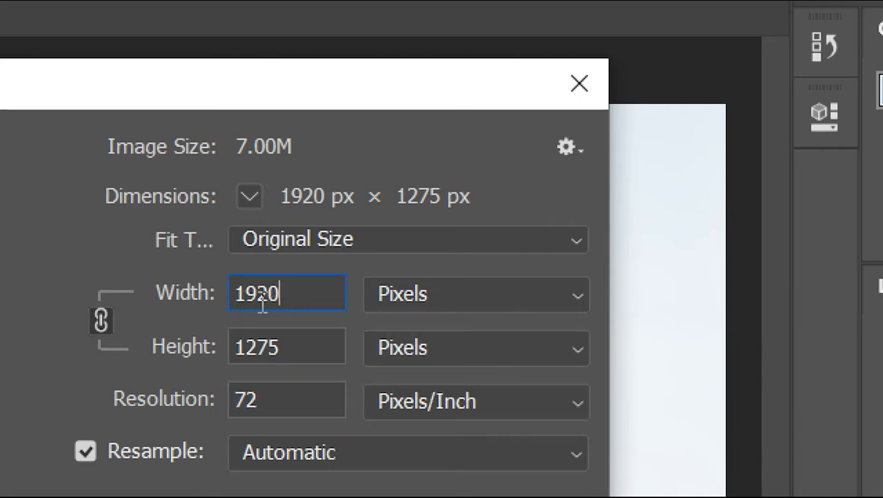
drag(288, 302, 213, 294)
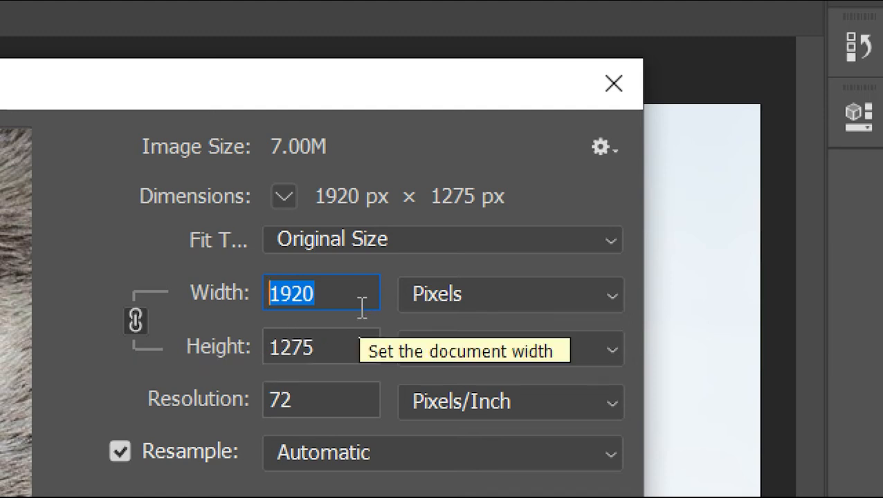
text(800)
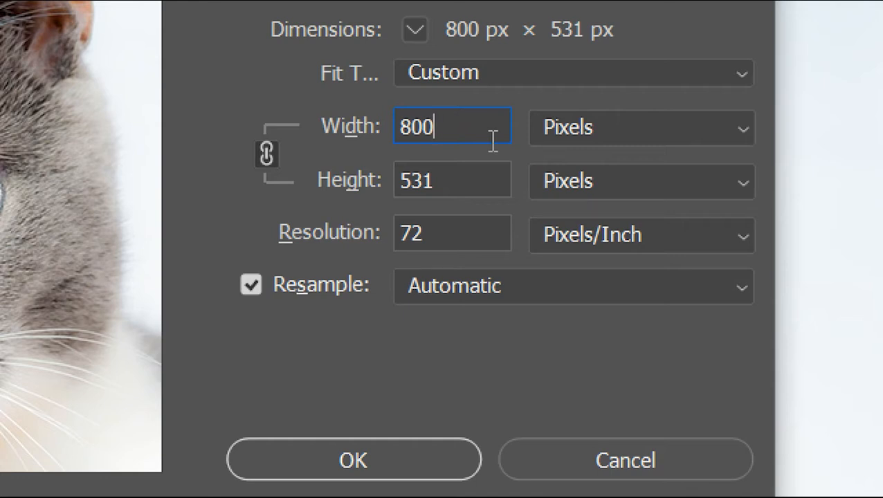
- Unlink width from height, try image widths of 1000 and 2000 pixels, and cancel the resize
click(267, 154)
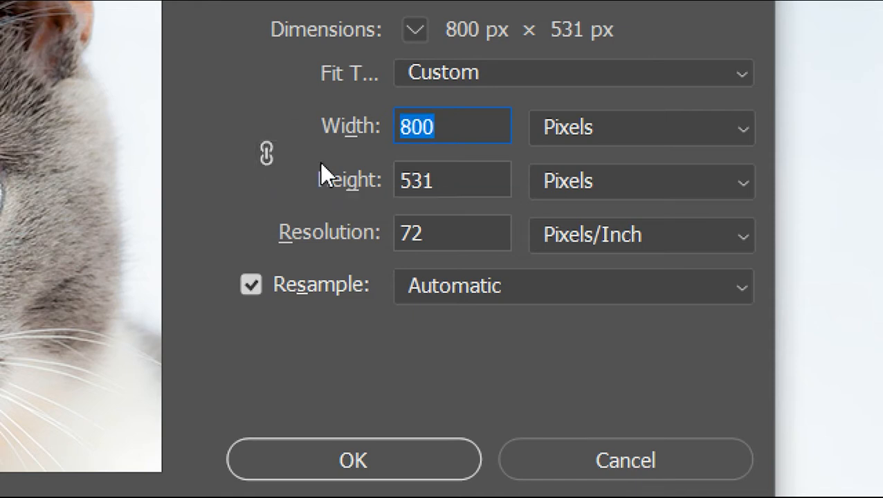
text(1000)
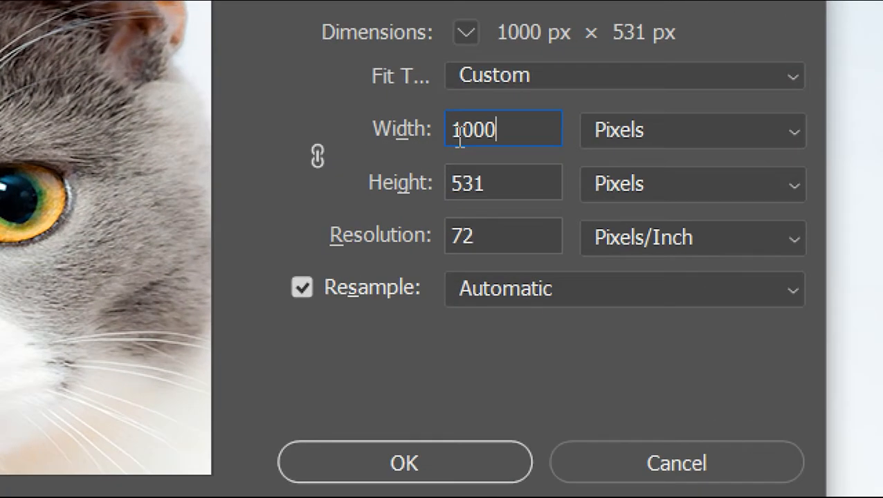
drag(454, 132, 462, 137)
text(2)
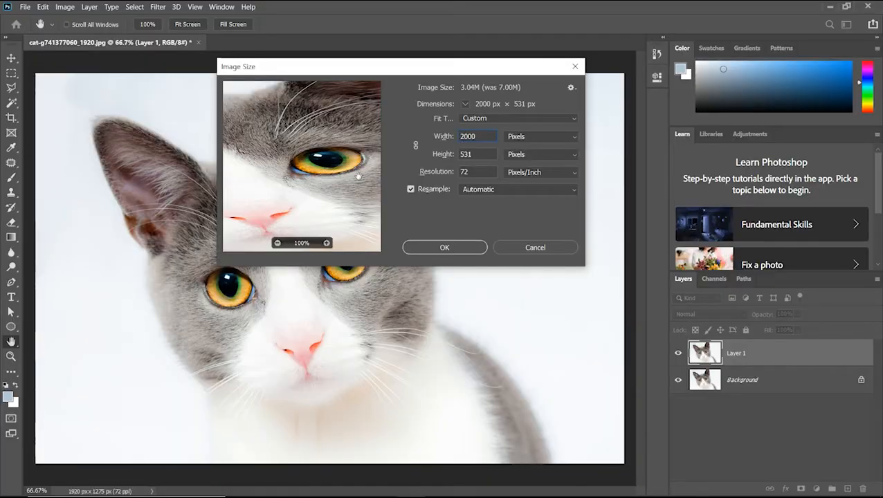
drag(358, 177, 474, 197)
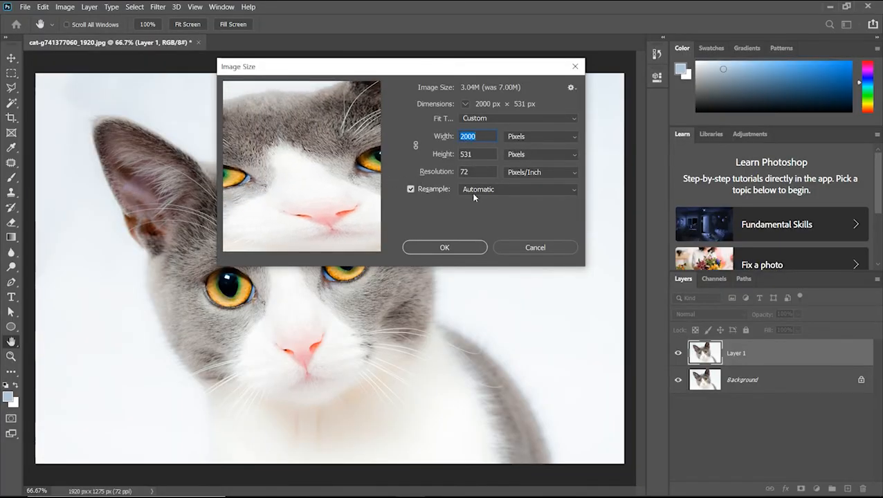
click(531, 248)
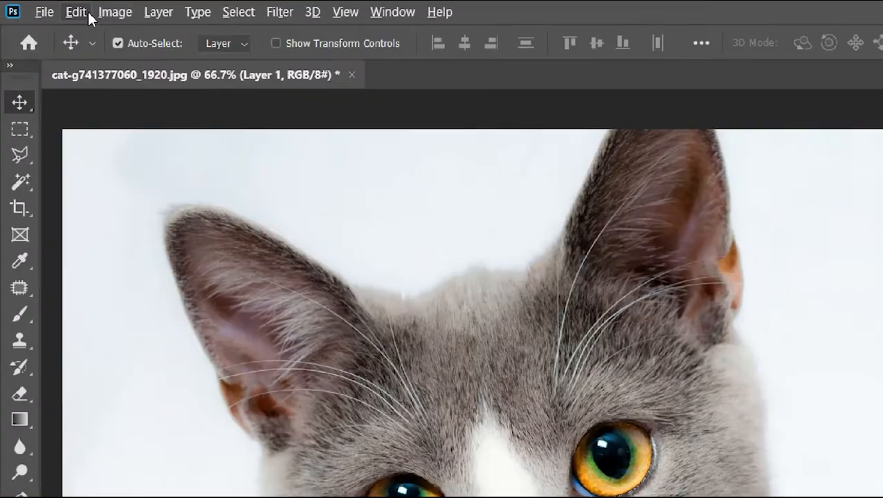
- Set up a relative canvas height increase of 200 pixels in Canvas Size, anchored at the bottom centre
click(112, 13)
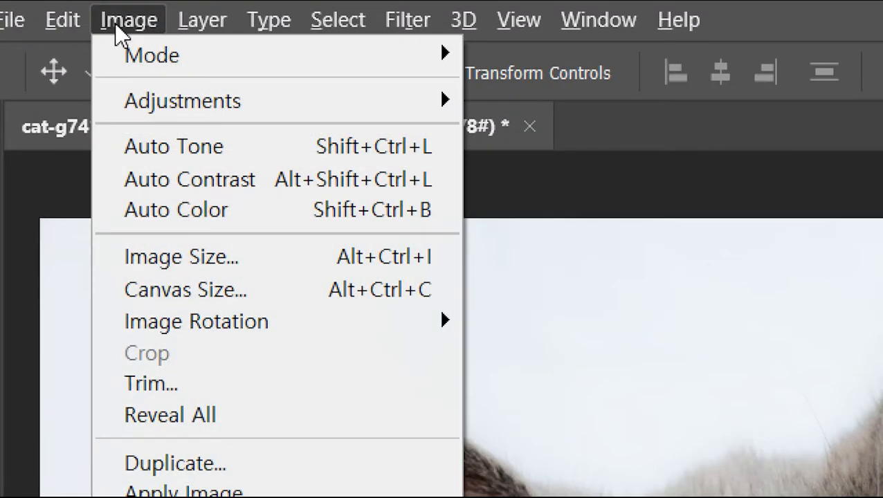
click(173, 279)
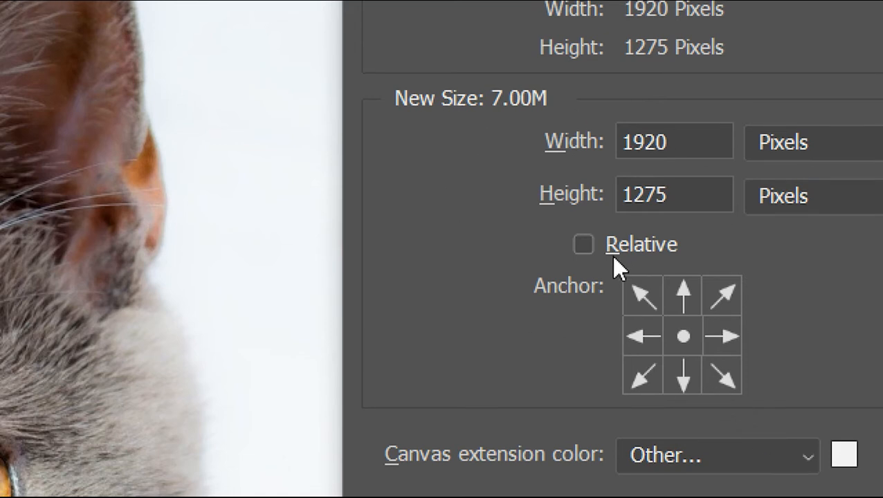
click(687, 375)
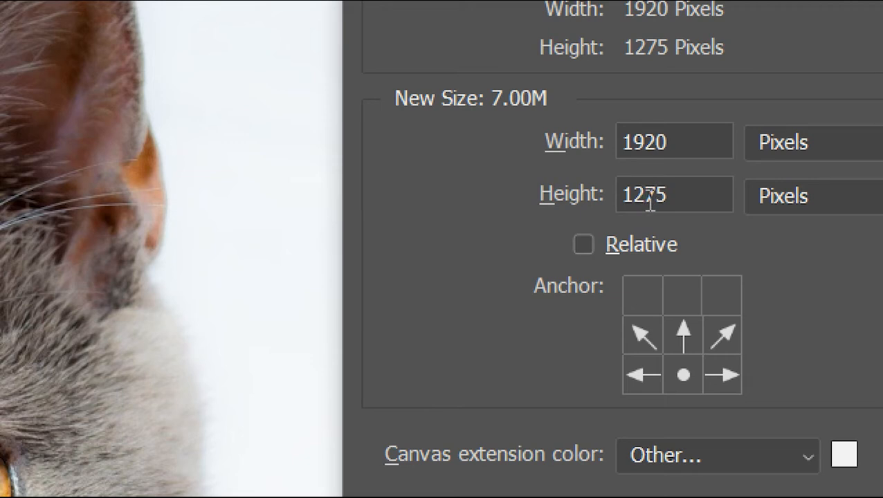
click(585, 244)
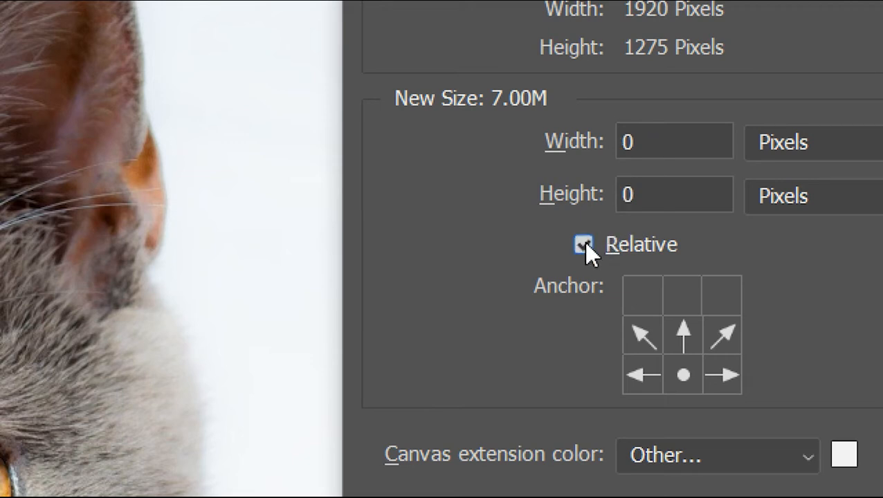
click(625, 196)
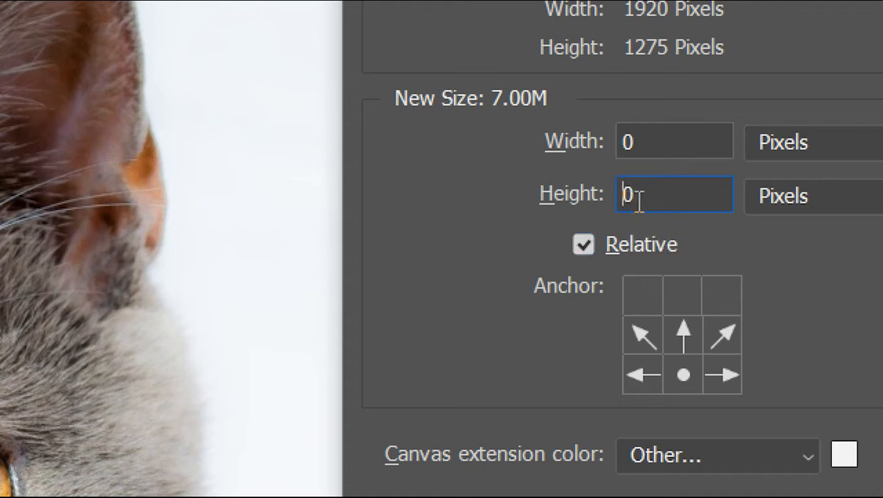
text(2)
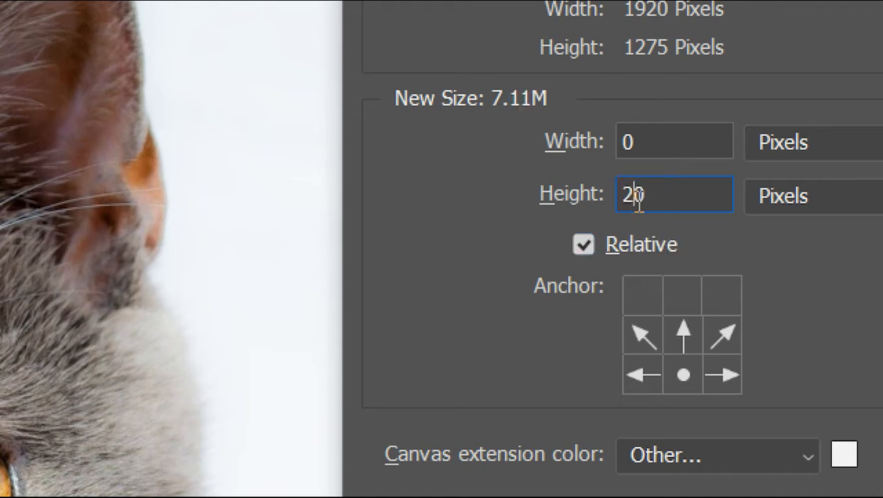
text(0)
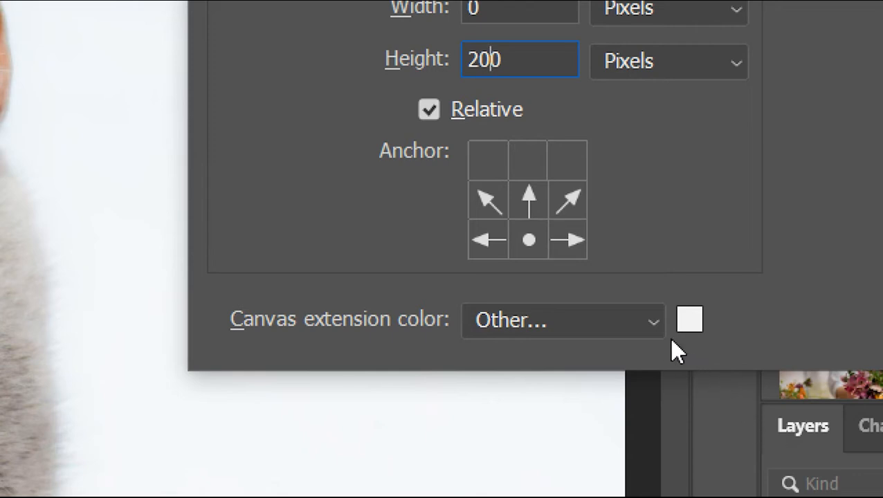
- Choose White as the canvas extension color and apply the canvas enlargement
click(661, 327)
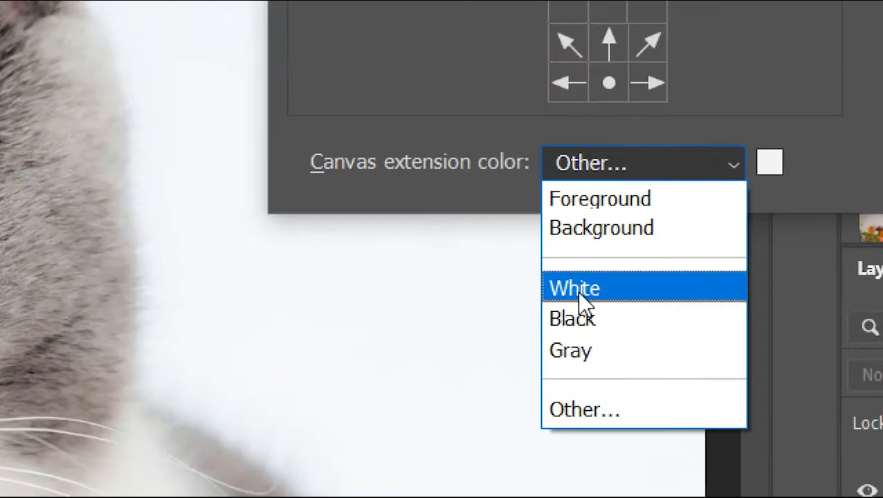
click(578, 300)
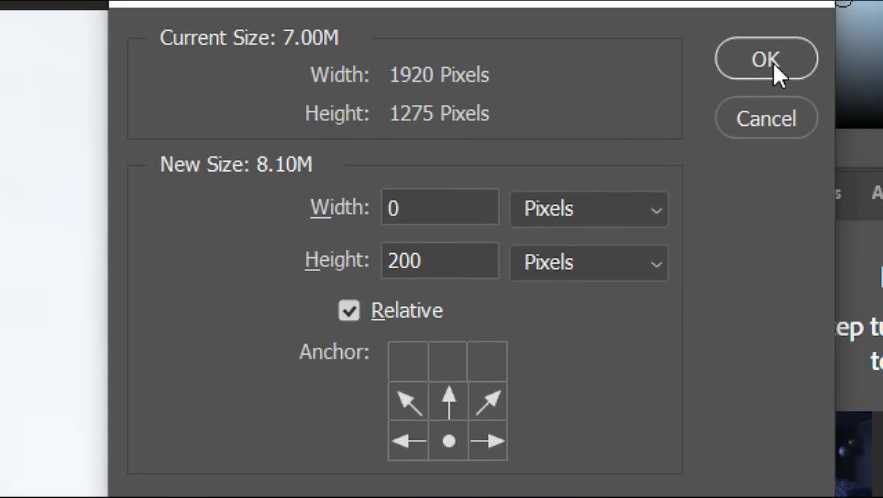
click(772, 66)
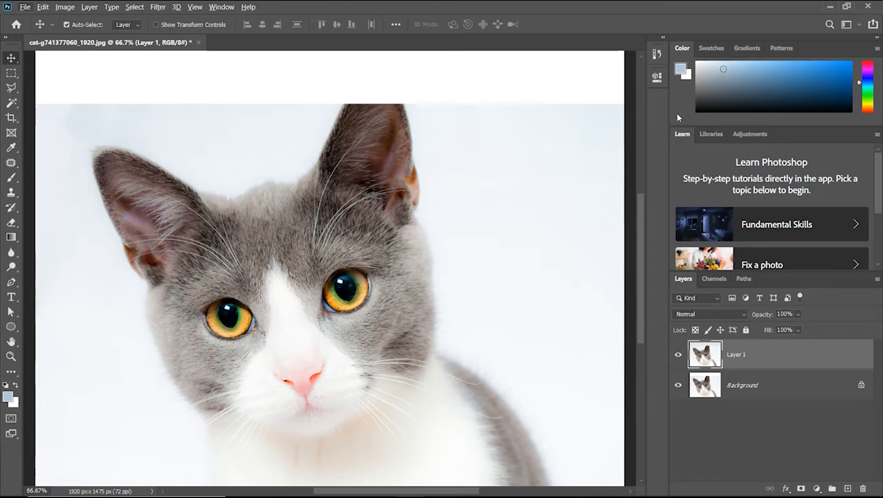
key(ctrl+0)
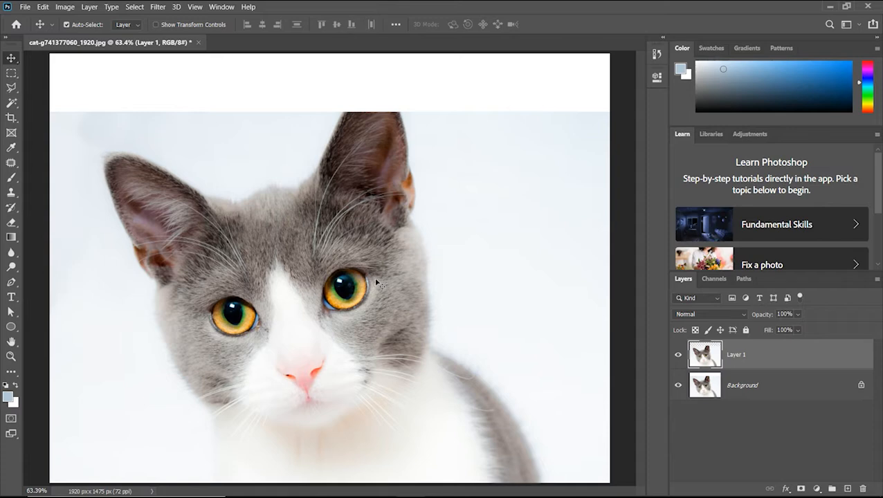
- Save the document as the Photoshop file cat-g741377060_1920 in the downloads folder with Maximize Compatibility on
key(ctrl)
key(ctrl+shift+s)
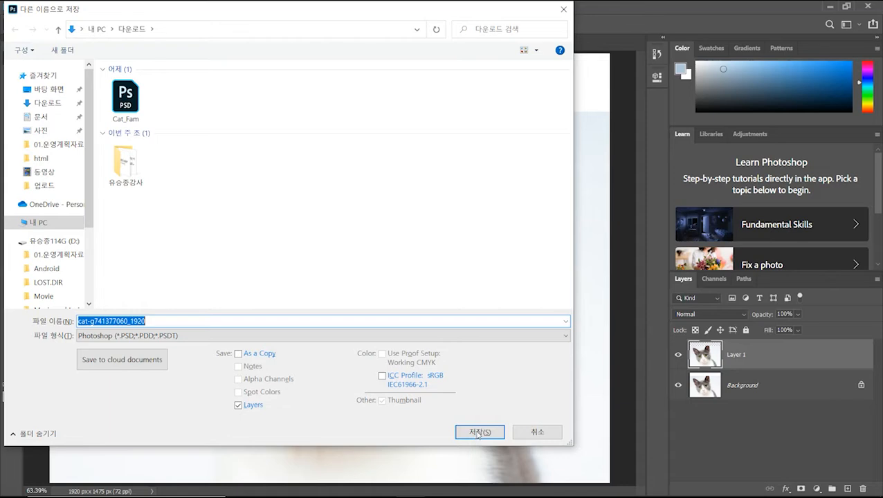
click(478, 432)
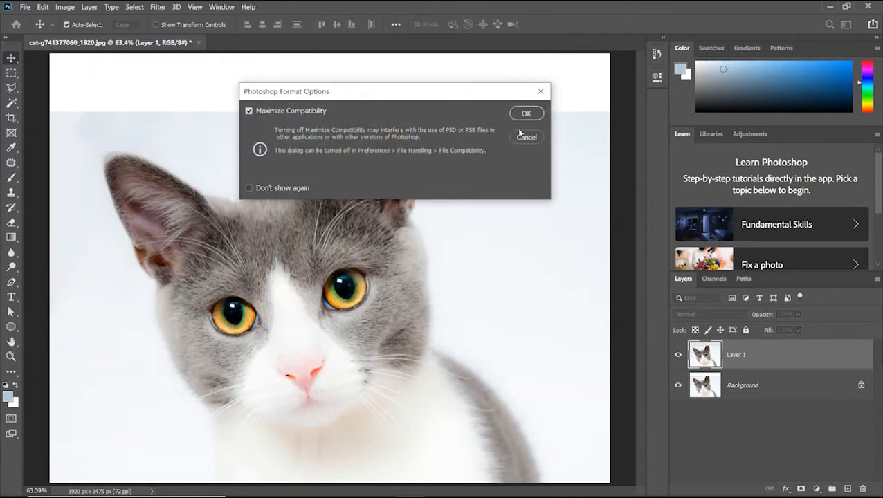
click(522, 117)
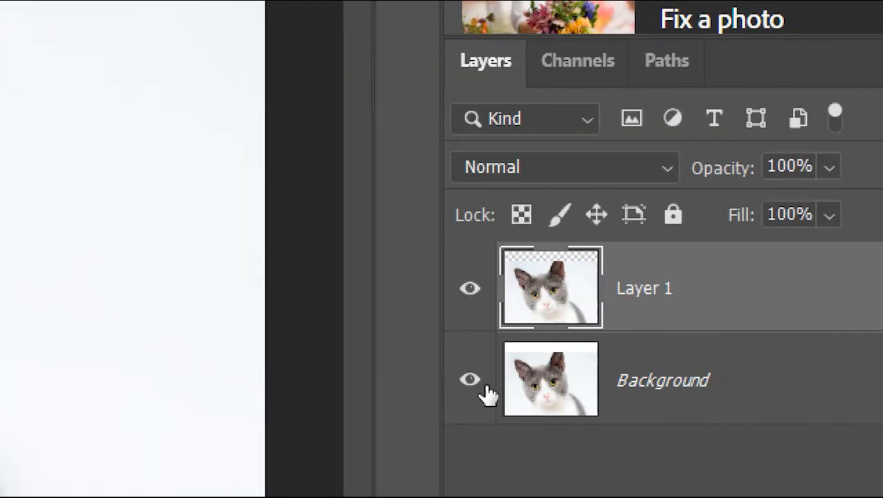
- Hide the Background layer and select the backdrop along the outer edge of the cat's left-hand ear with the Magnetic Lasso Tool
click(670, 385)
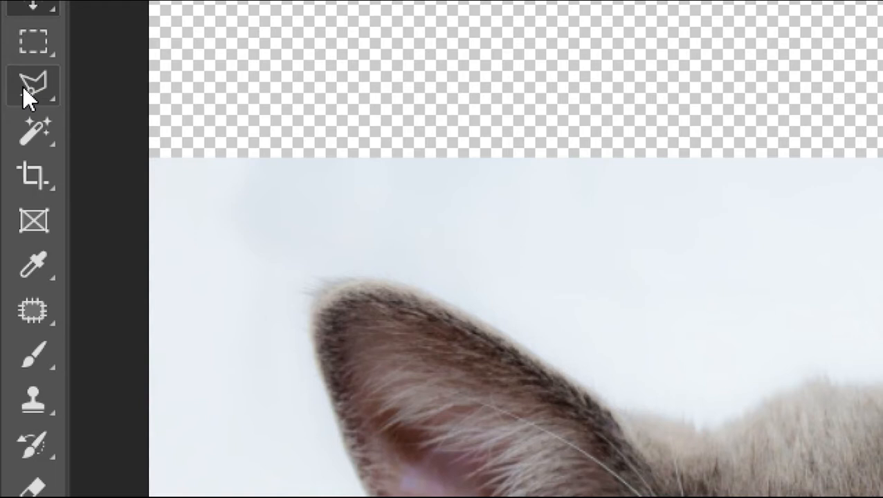
click(8, 88)
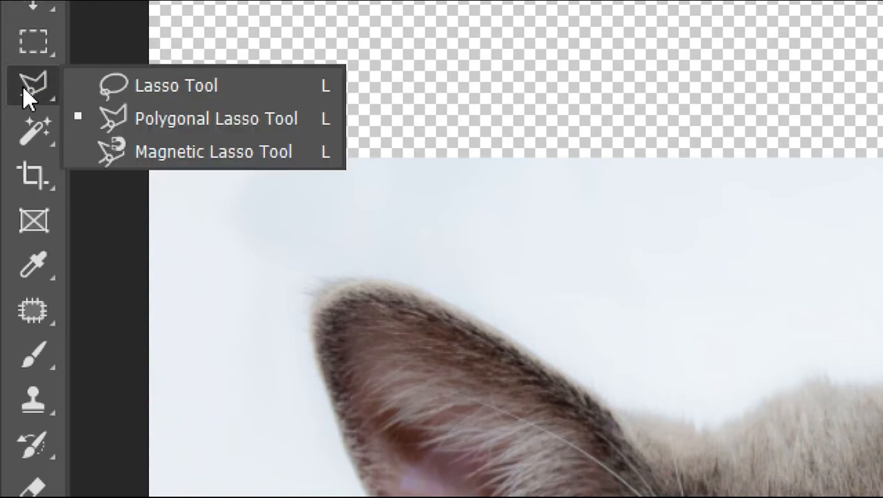
click(173, 152)
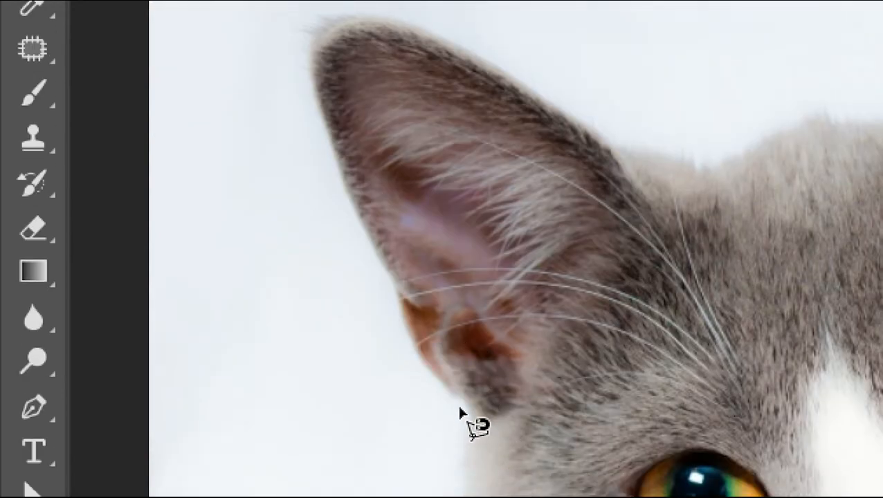
click(461, 400)
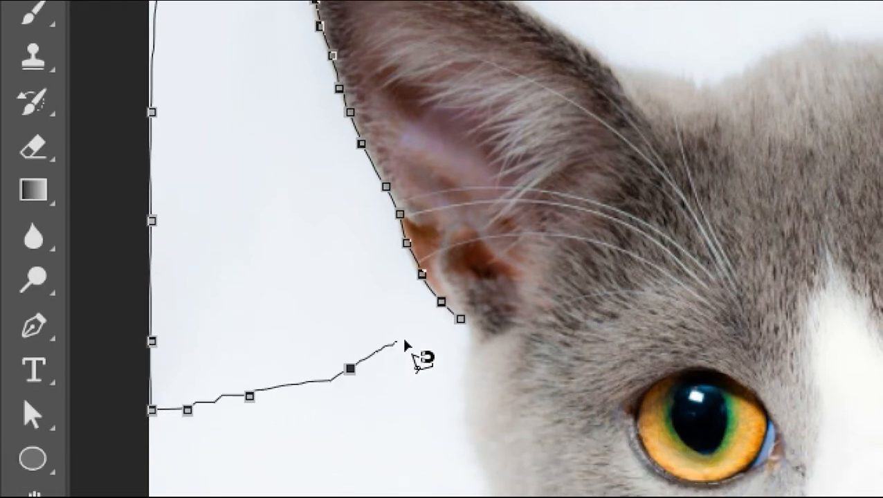
click(458, 324)
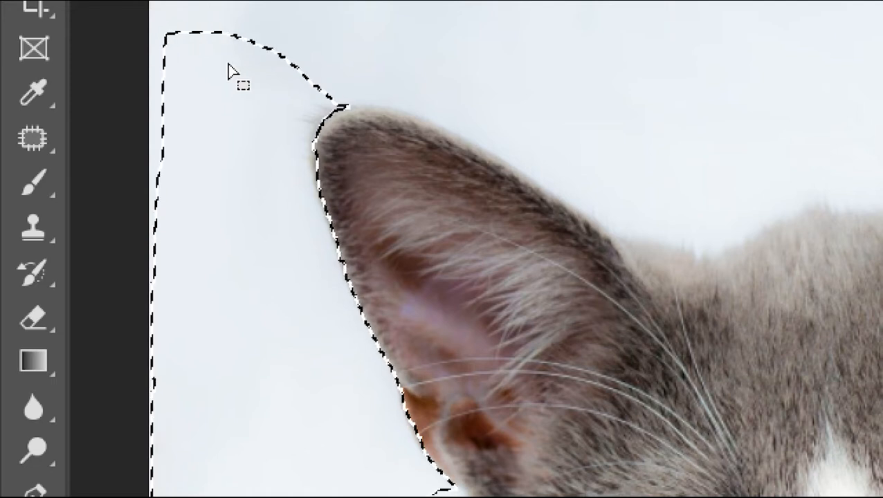
- Delete the selected backdrop beside the cat's left-hand ear and clear the selection
key(Delete)
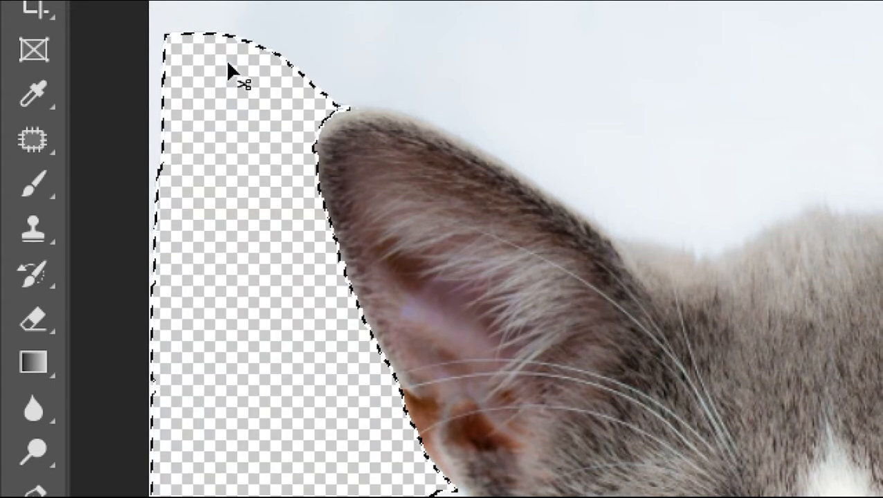
key(ctrl+d)
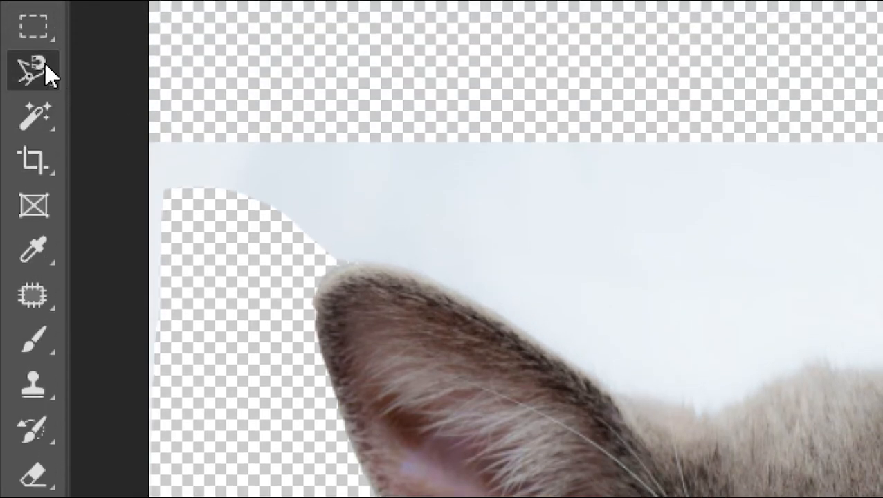
- Switch to the Polygonal Lasso Tool and expand the toolbox to two columns
right_click(48, 62)
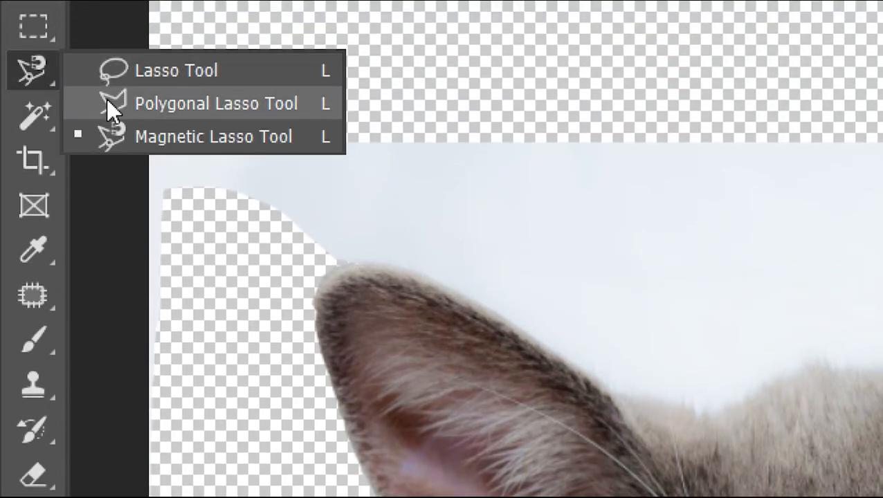
click(107, 98)
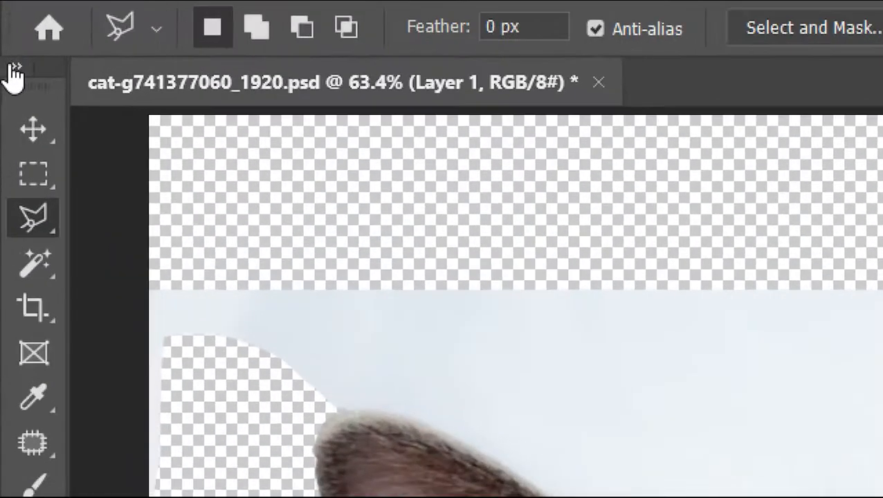
click(5, 44)
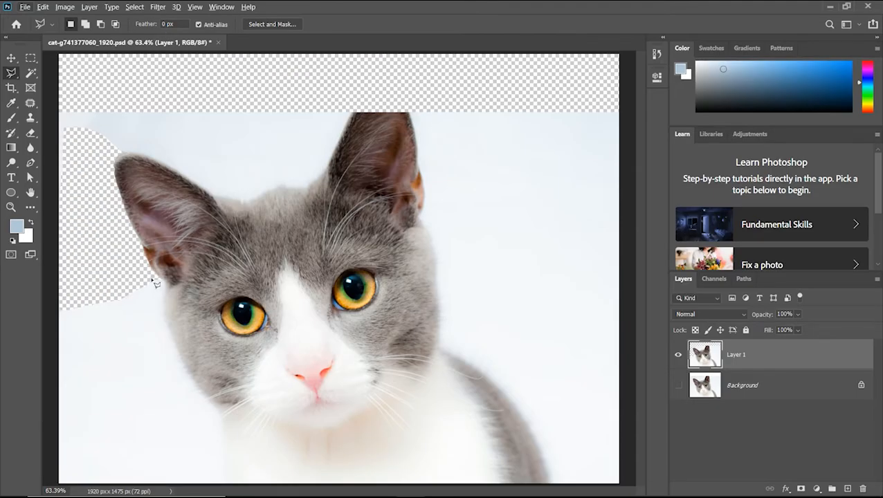
- Hide the panels and cut away the backdrop along the cat's left-hand cheek and chest down to the bottom edge, leaving nothing selected
key(Tab)
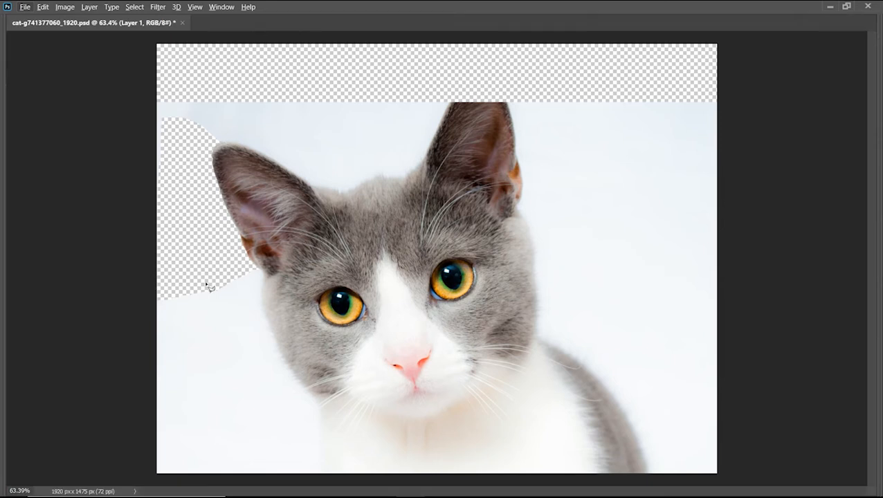
drag(246, 261, 261, 276)
drag(274, 344, 290, 373)
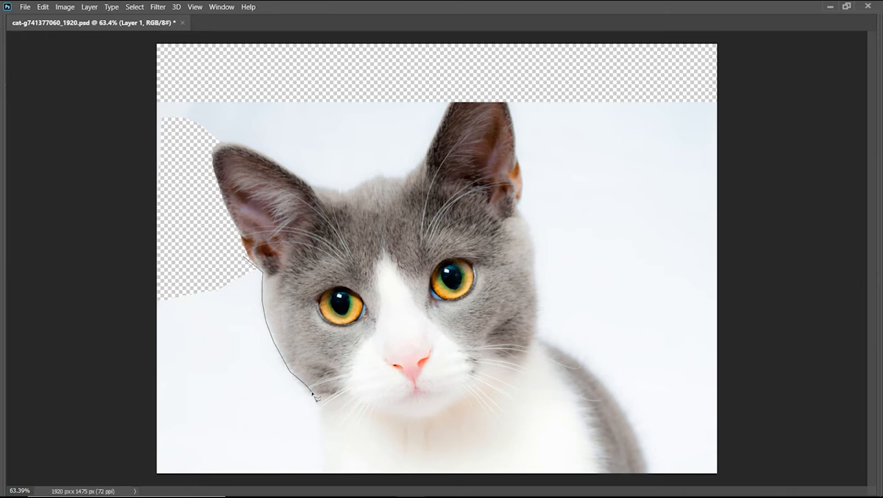
mouse_move(312, 415)
mouse_down()
mouse_move(322, 405)
mouse_move(309, 425)
mouse_up()
mouse_move(304, 462)
mouse_down()
mouse_move(302, 480)
mouse_move(128, 479)
mouse_move(100, 368)
mouse_move(138, 255)
mouse_move(183, 236)
mouse_up()
key(Delete)
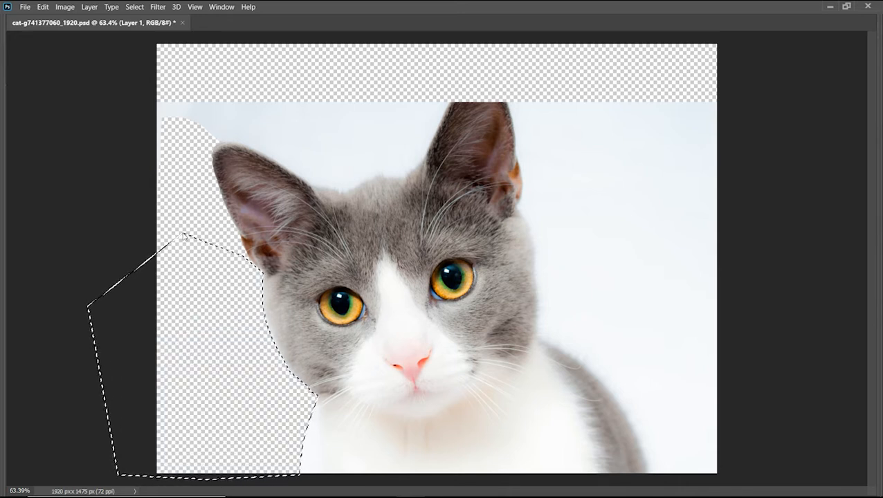
key(ctrl+d)
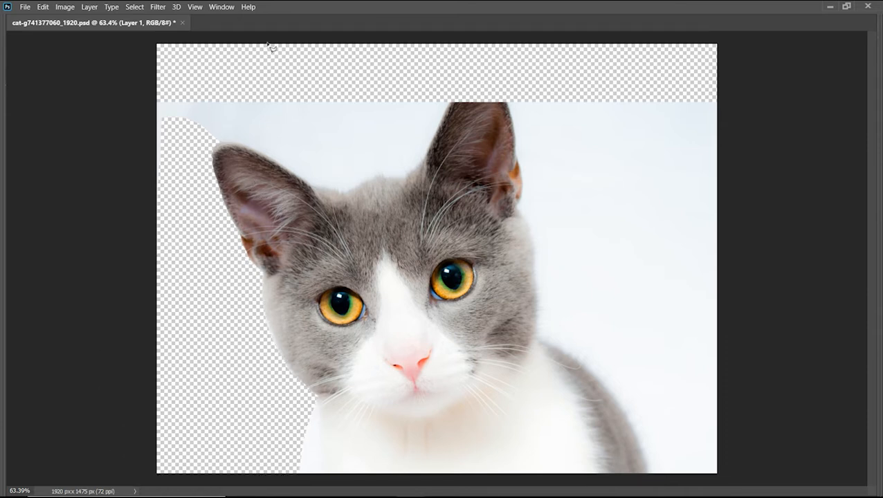
- Outline and delete the backdrop in the photo's upper-left corner above the left-hand ear, and deselect
mouse_move(267, 44)
mouse_down()
mouse_move(263, 116)
mouse_move(227, 142)
mouse_move(183, 154)
mouse_move(179, 188)
mouse_move(142, 222)
mouse_move(125, 118)
mouse_move(144, 47)
mouse_move(239, 62)
mouse_up()
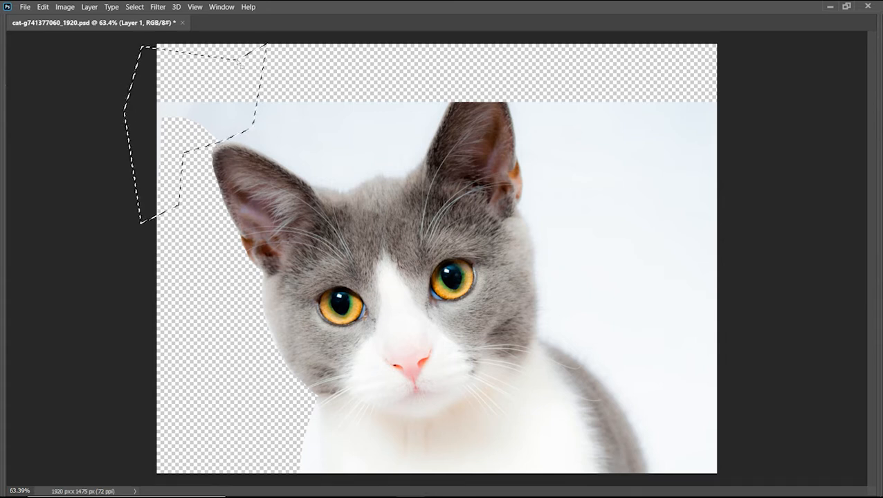
key(Delete)
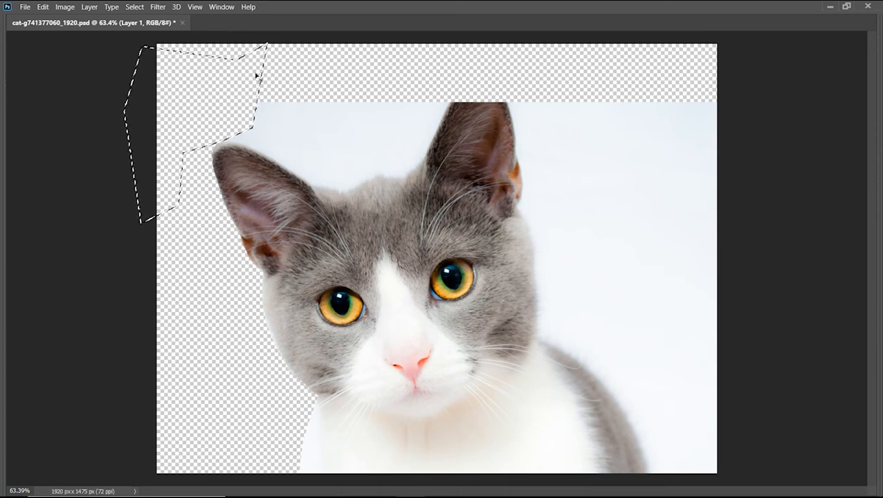
key(ctrl+d)
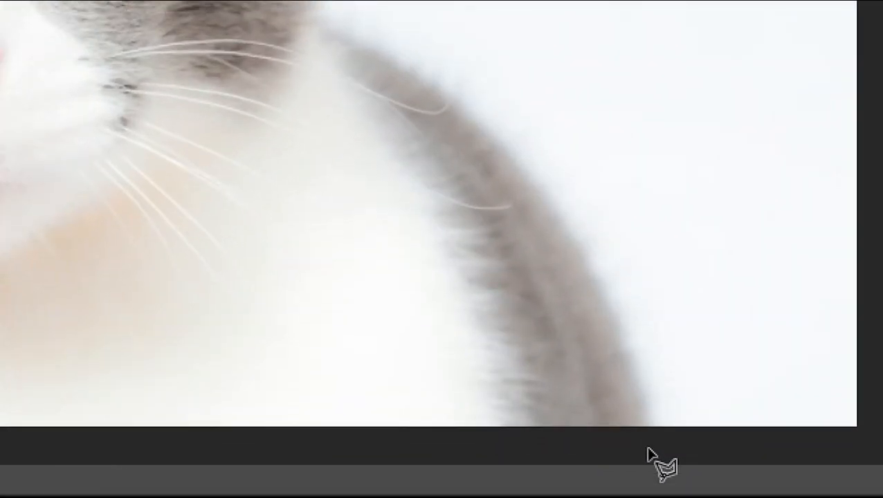
- Outline the backdrop along the cat's back to the photo's lower-right corner, delete it and deselect
click(650, 447)
click(580, 242)
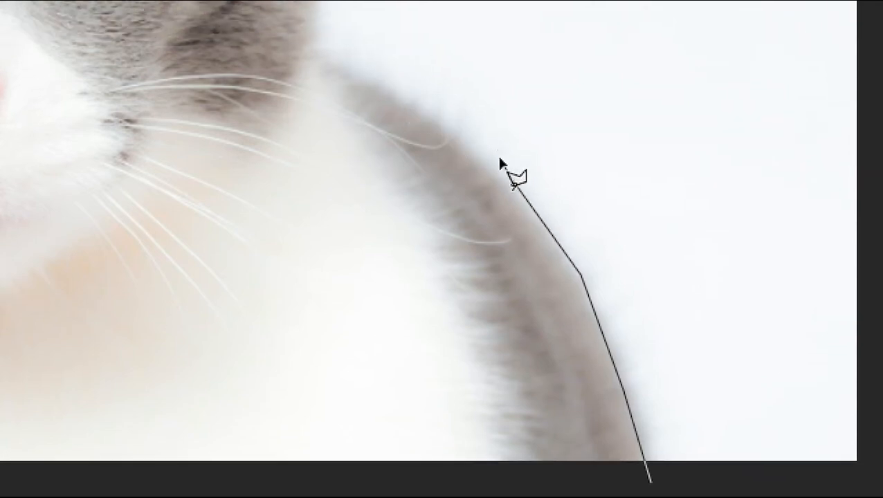
click(511, 179)
click(481, 149)
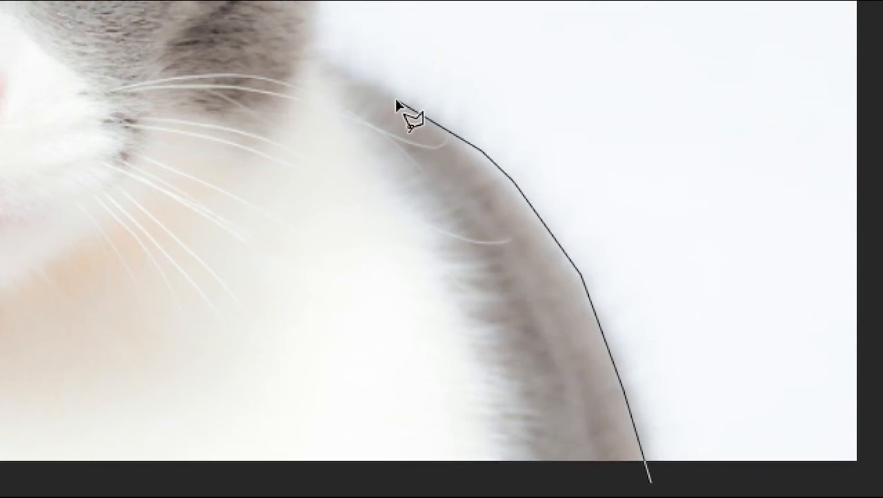
click(327, 70)
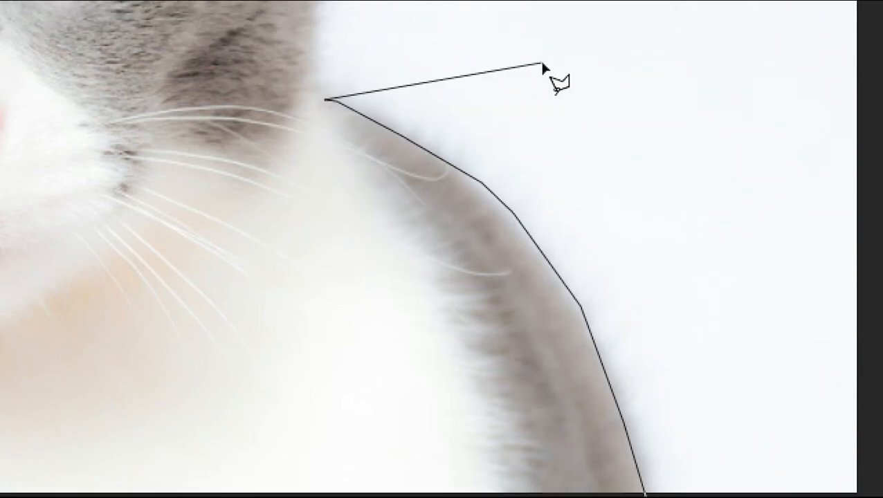
click(543, 32)
click(853, 35)
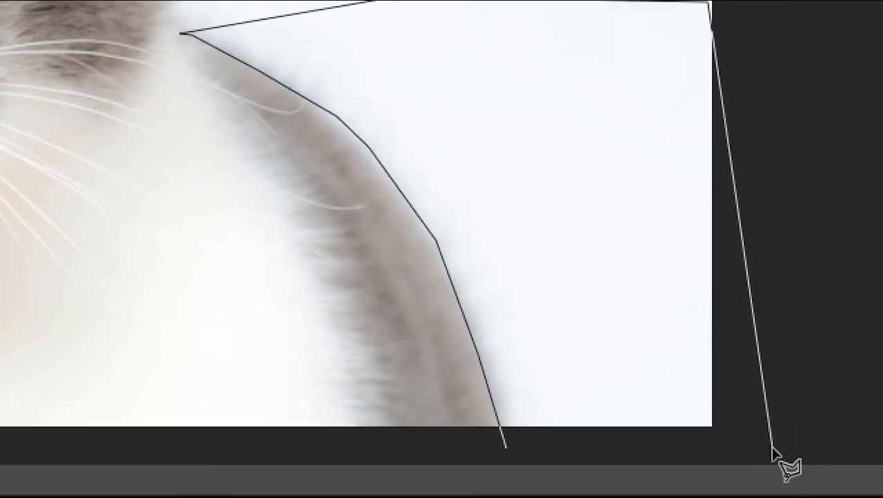
click(806, 489)
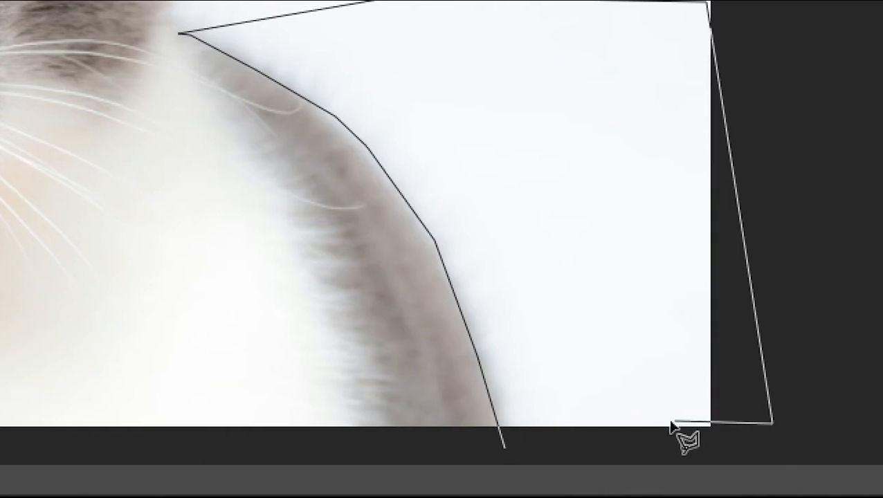
double_click(615, 441)
key(Delete)
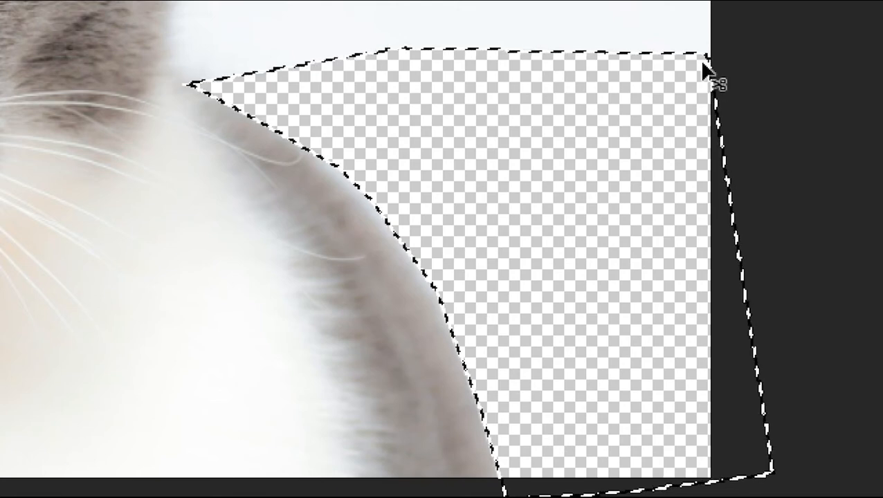
key(ctrl+d)
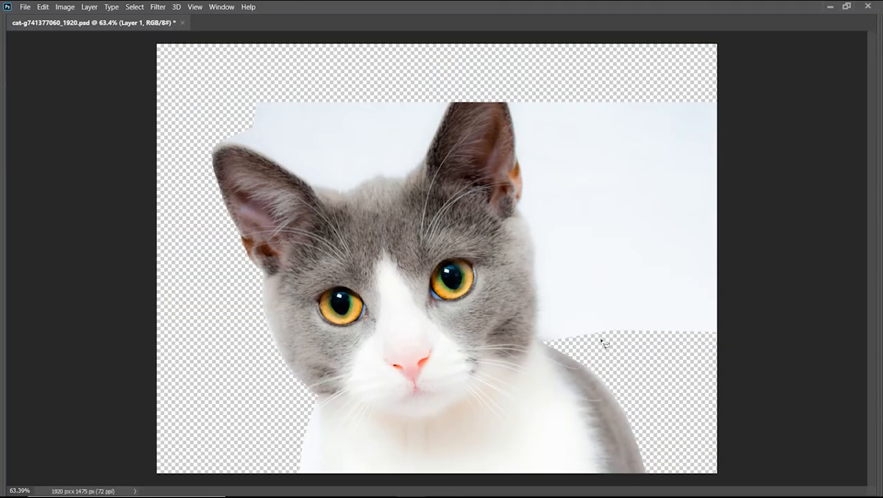
- Outline and delete the backdrop along the right-hand cheek from the shoulder up to the base of the right-hand ear
key(ctrl+plus)
key(ctrl+plus)
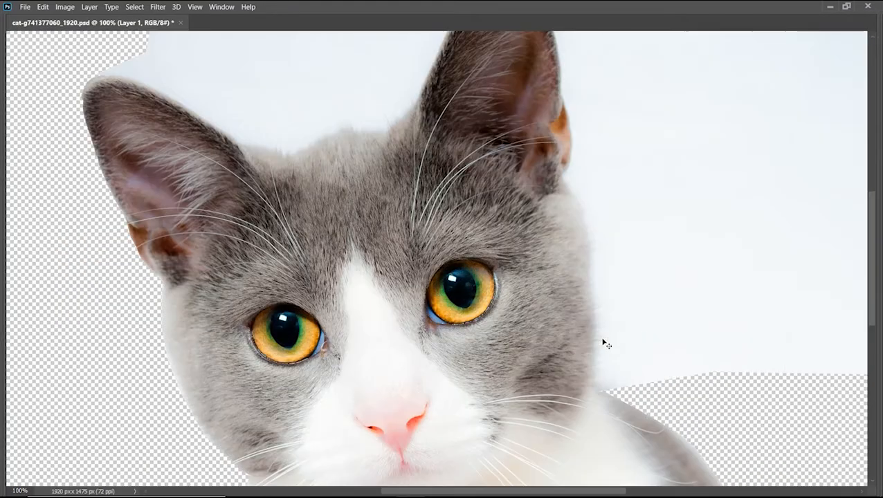
drag(633, 343, 236, 171)
click(417, 364)
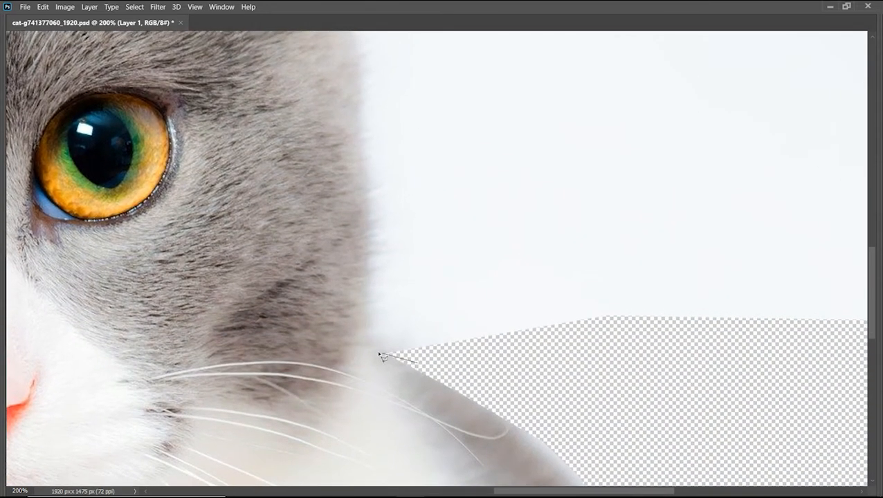
click(362, 350)
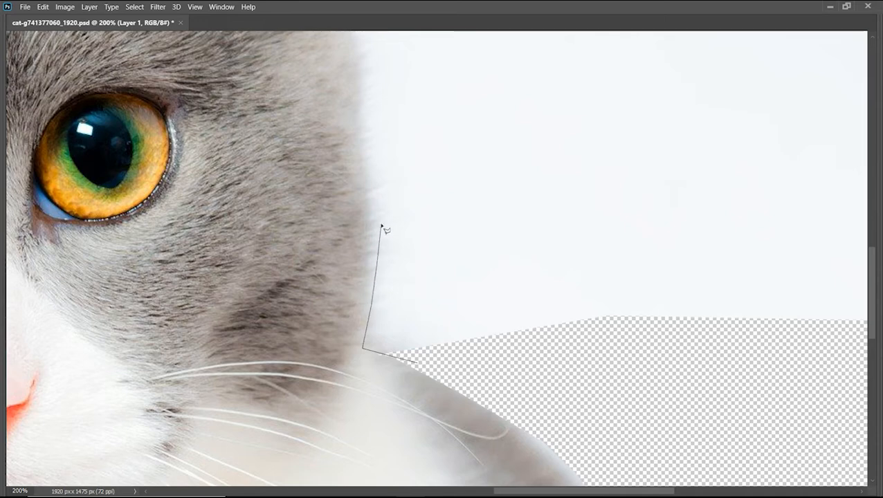
scroll(379, 226, down, 1)
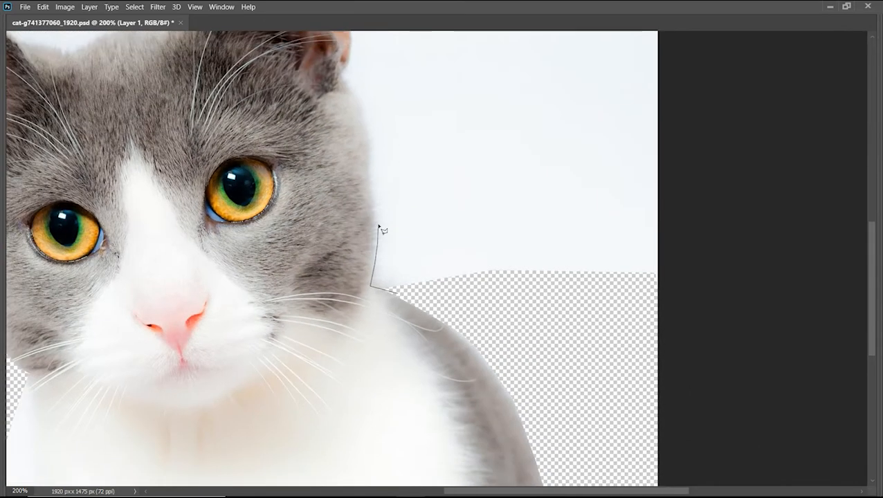
drag(381, 218, 380, 286)
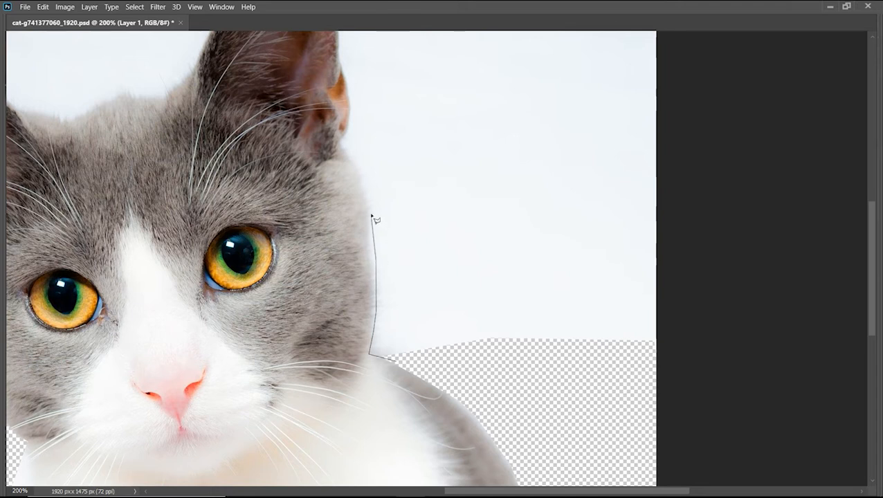
drag(365, 184, 364, 177)
mouse_move(344, 142)
mouse_down()
mouse_move(415, 118)
mouse_move(698, 107)
mouse_move(728, 141)
mouse_move(742, 296)
mouse_move(663, 378)
mouse_move(499, 373)
mouse_move(464, 281)
mouse_move(494, 349)
mouse_move(611, 404)
mouse_up()
key(Delete)
key(ctrl+d)
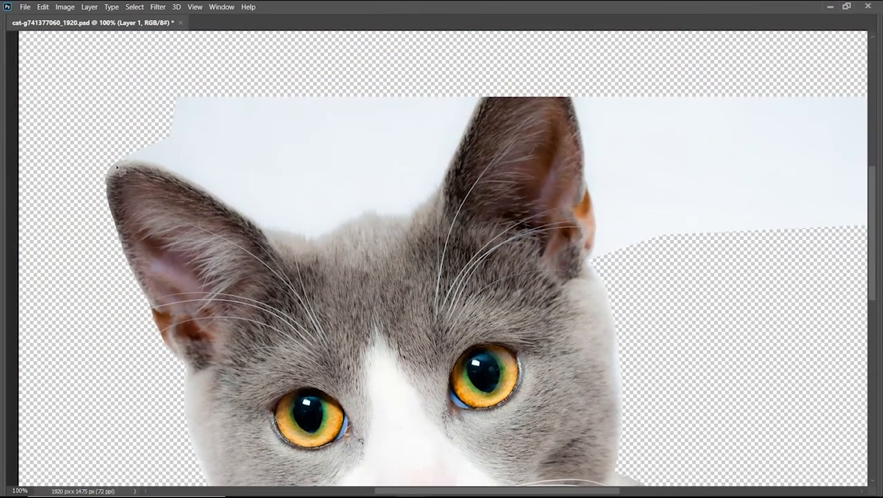
- Trace the left-hand ear's upper edge and the top of the head, delete the backdrop above them and deselect
key(ctrl+plus)
drag(201, 181, 542, 286)
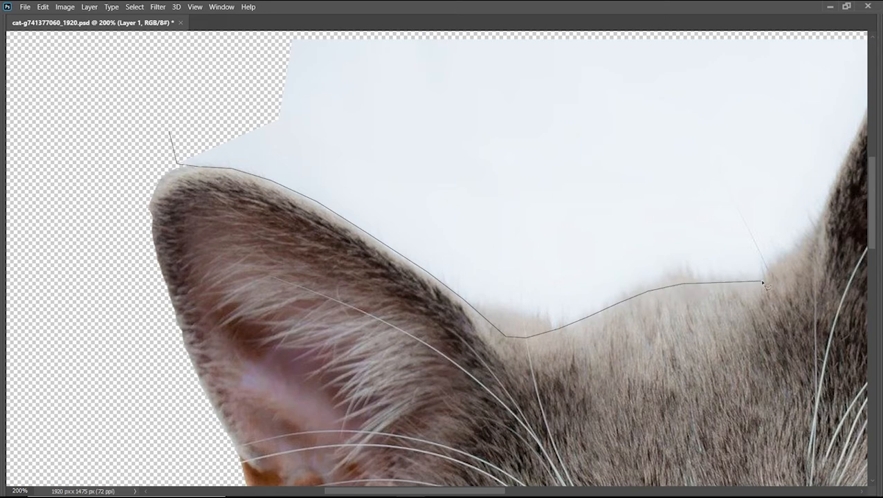
drag(763, 279, 761, 349)
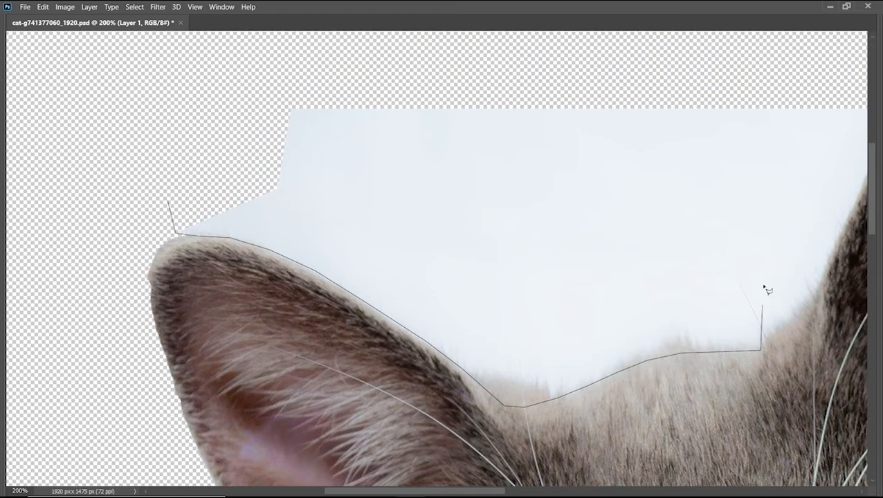
click(775, 101)
click(248, 54)
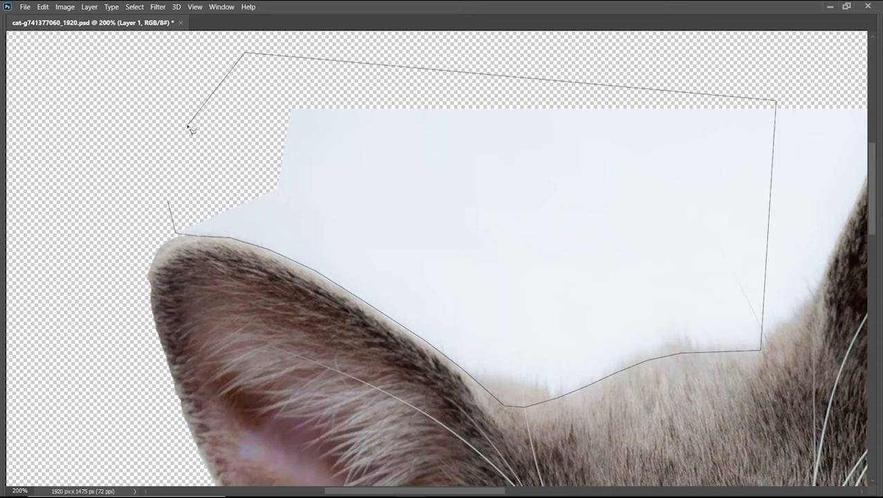
double_click(187, 128)
key(Delete)
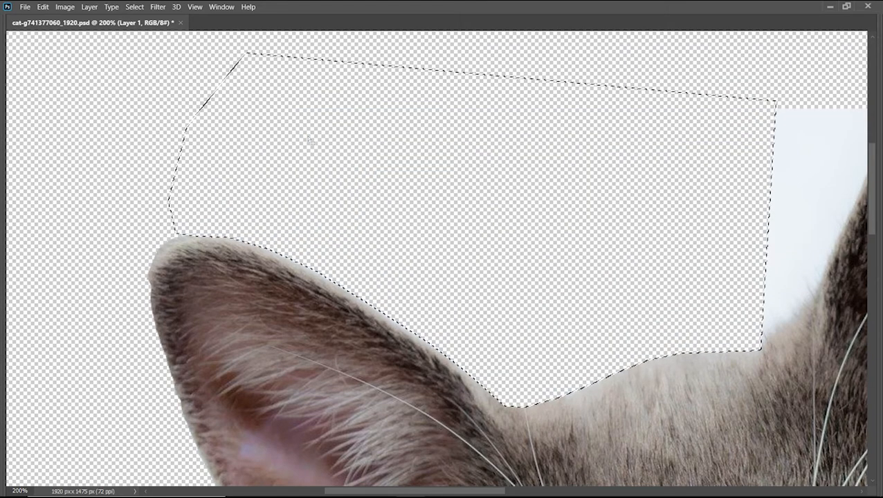
key(ctrl+d)
- Outline the backdrop from the right-hand ear's outer edge to the photo's right edge, delete it and deselect
key(ctrl+0)
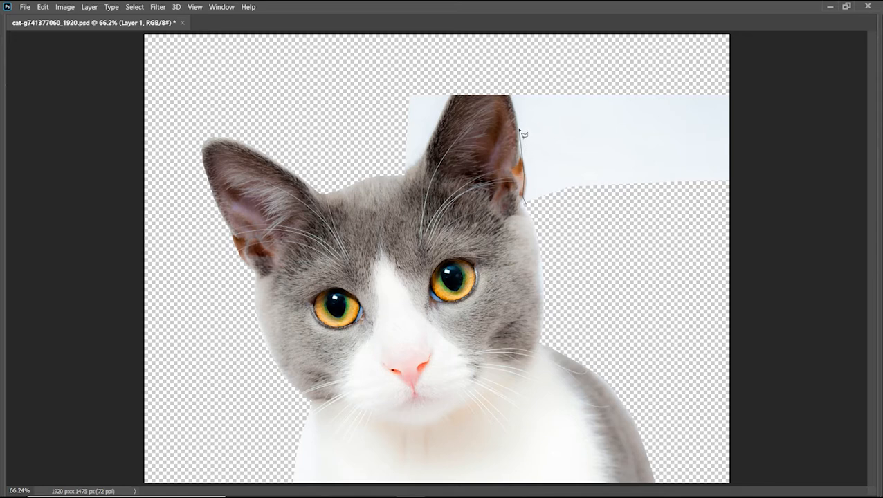
click(505, 83)
click(648, 55)
click(753, 61)
click(782, 185)
double_click(617, 229)
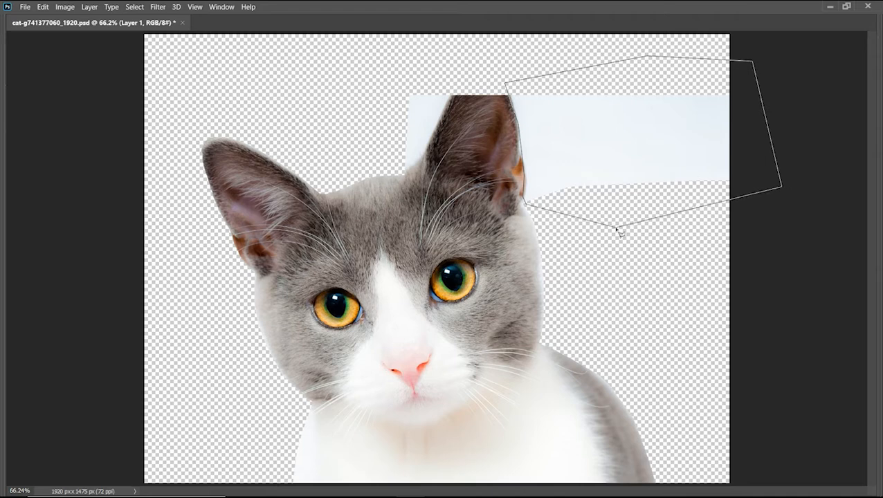
key(Delete)
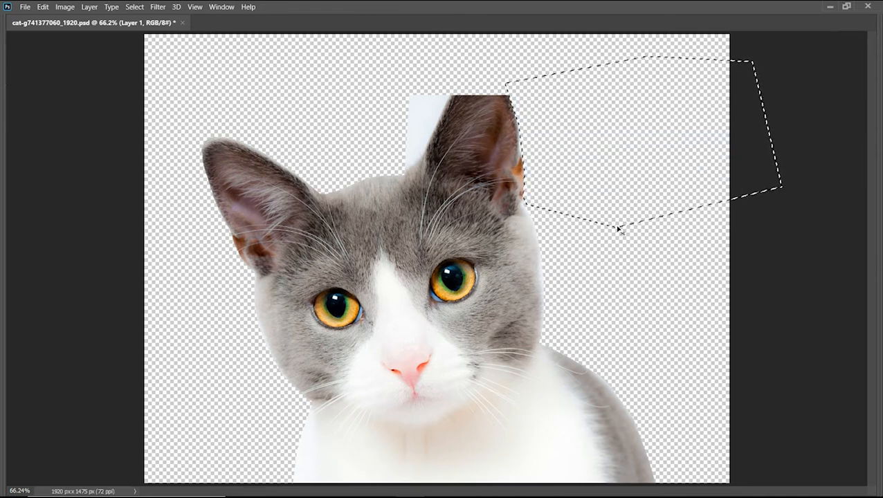
key(ctrl+d)
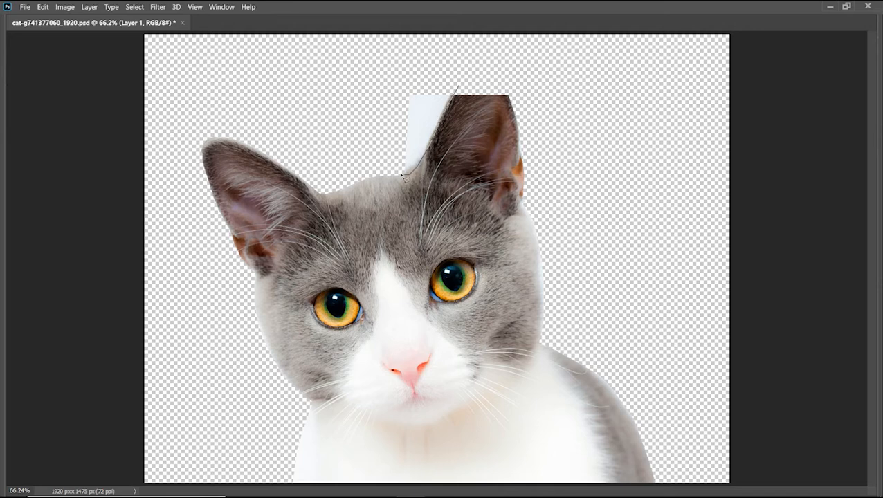
- Delete the remaining backdrop patch along the right-hand ear's inner edge and bring the hidden panels back
mouse_move(402, 176)
mouse_down()
mouse_move(370, 146)
mouse_move(368, 77)
mouse_move(439, 69)
mouse_up()
key(Delete)
key(ctrl+d)
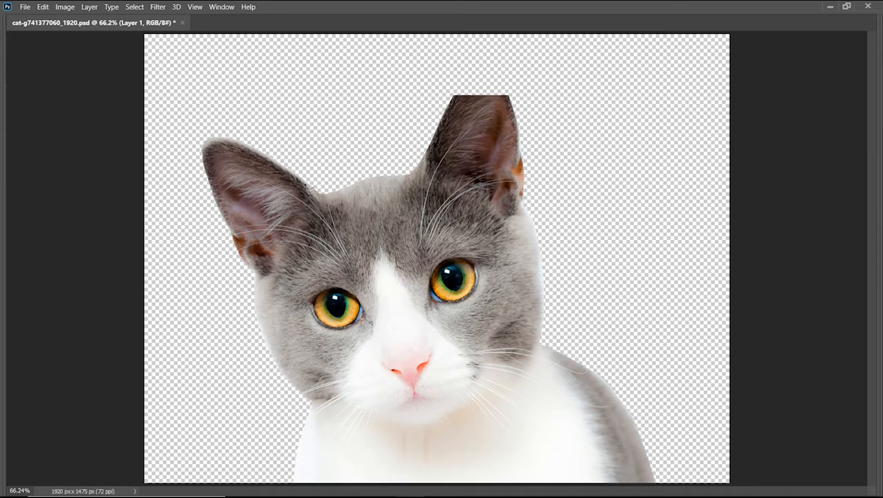
key(Tab)
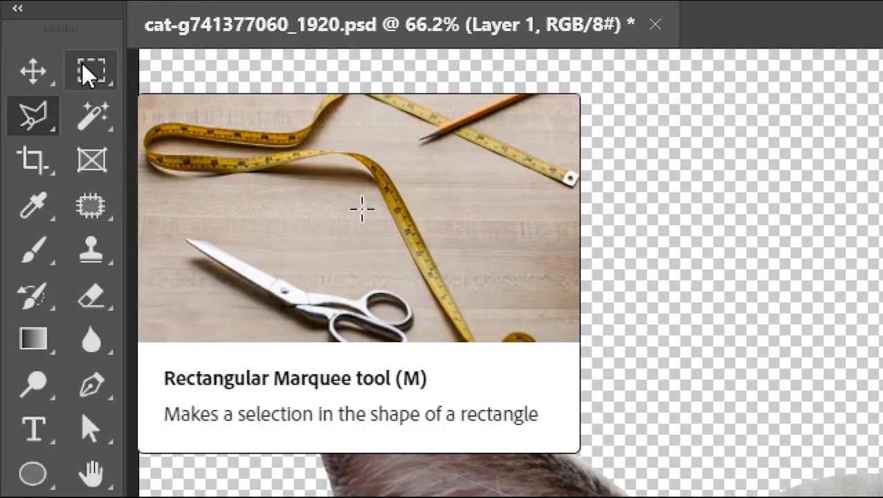
- Draw a rectangular marquee selection around the cat's left-hand ear
click(87, 73)
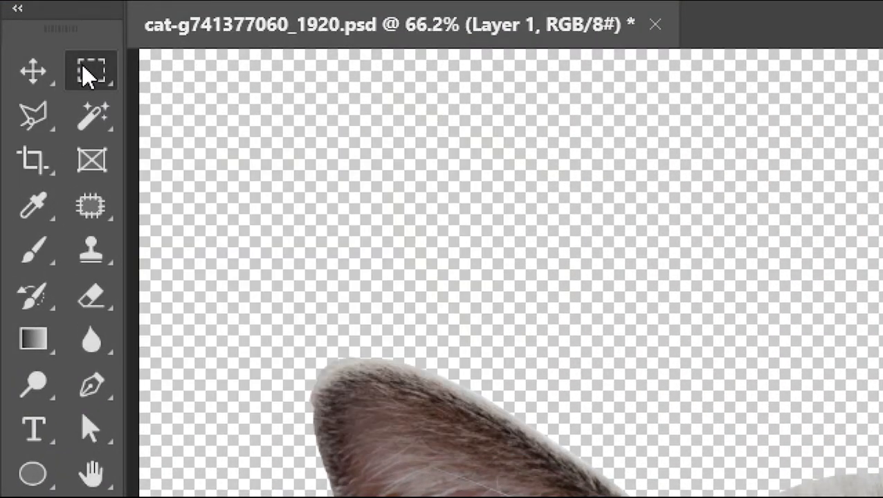
right_click(86, 73)
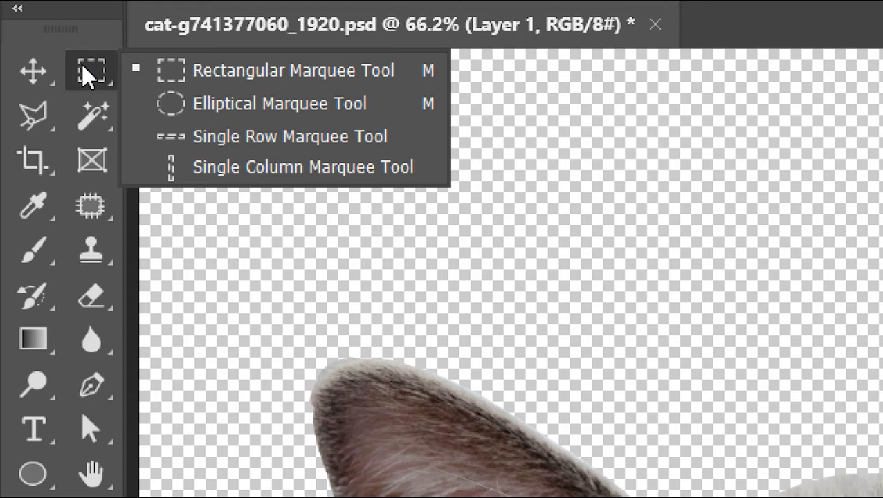
click(83, 67)
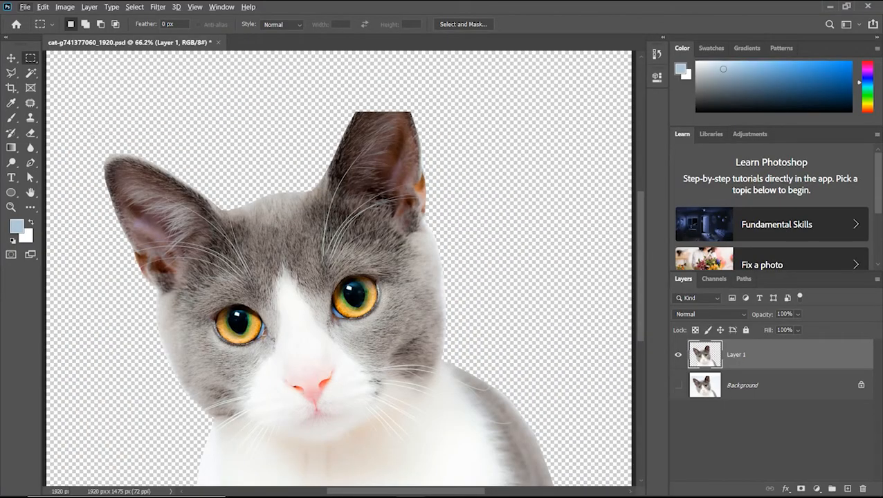
drag(94, 130, 223, 311)
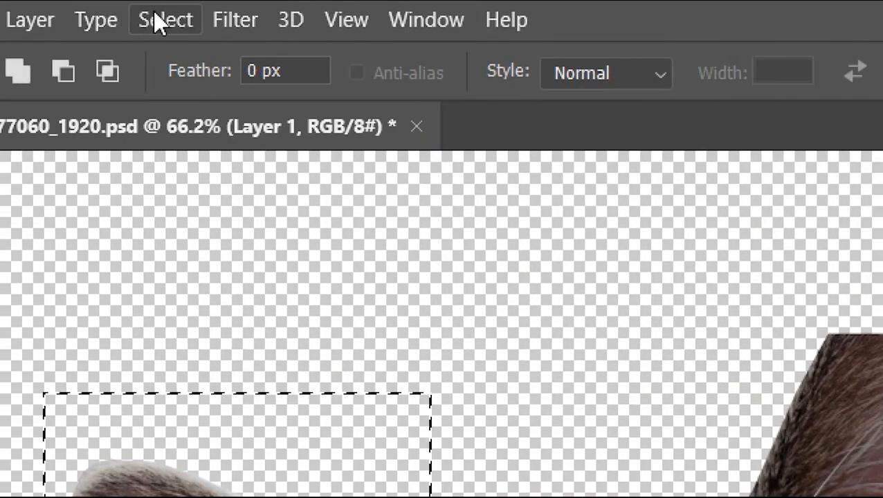
- Transform the selection outline by rotating it to about -32.87° and moving it to enclose the tilted left-hand ear
click(157, 20)
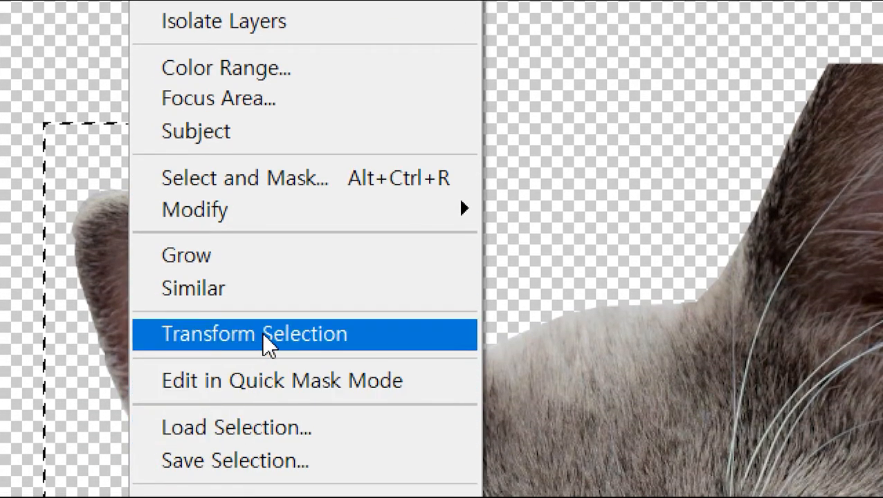
click(344, 329)
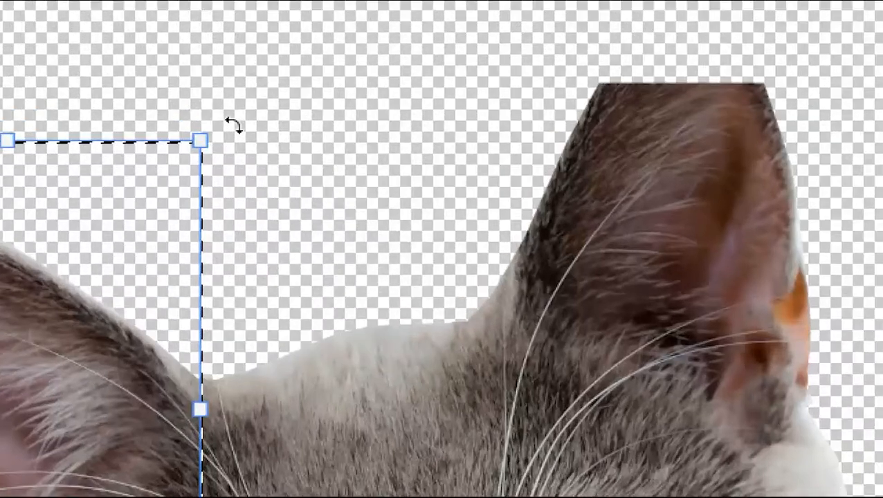
drag(233, 125, 50, 83)
drag(111, 82, 109, 81)
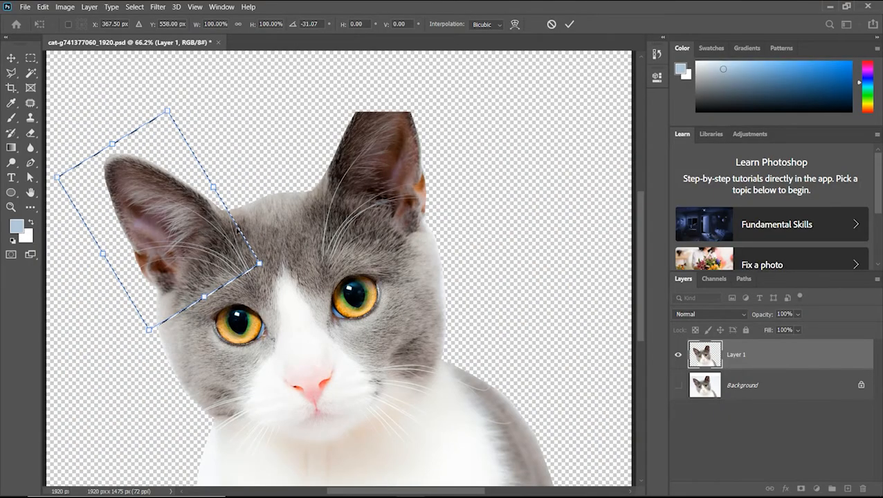
drag(238, 230, 239, 223)
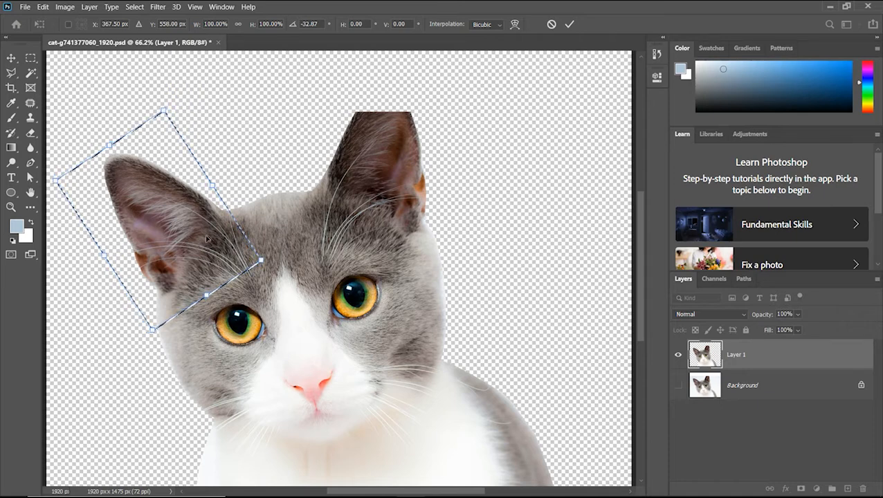
mouse_move(181, 236)
mouse_down()
mouse_move(175, 217)
mouse_move(177, 226)
mouse_up()
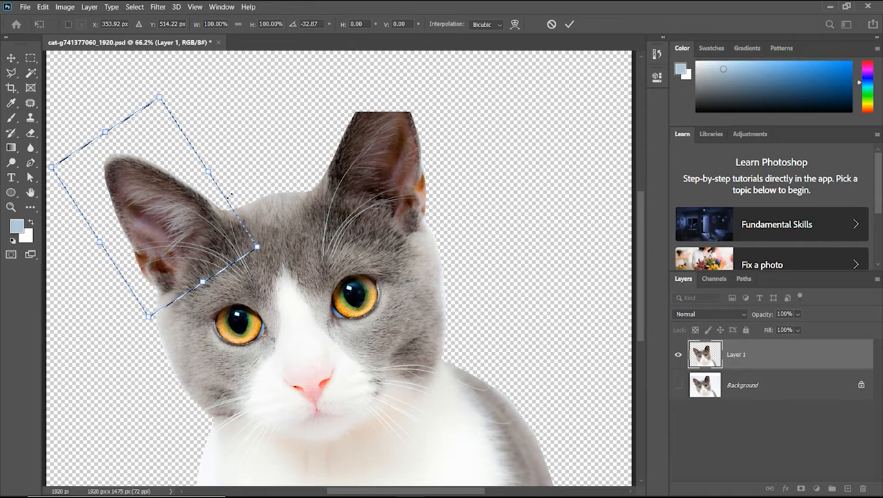
key(Return)
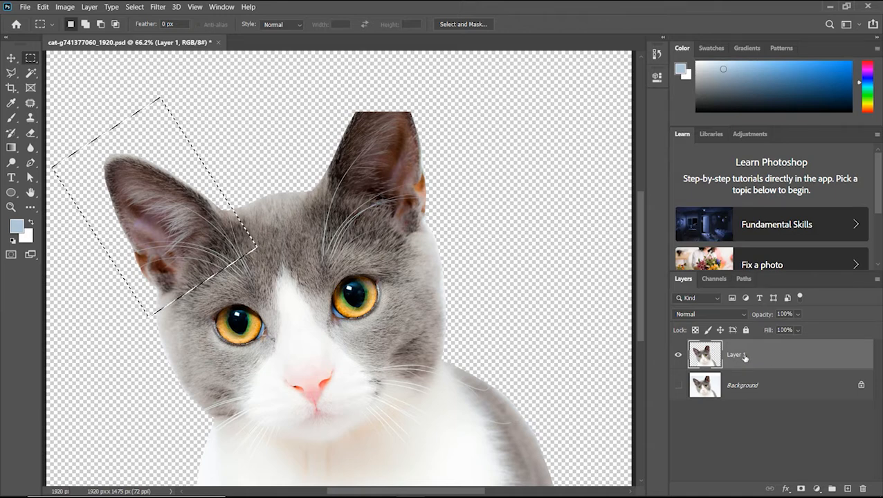
- Copy the selected ear to a new layer and move the copy up onto the head between the two ears
key(ctrl+j)
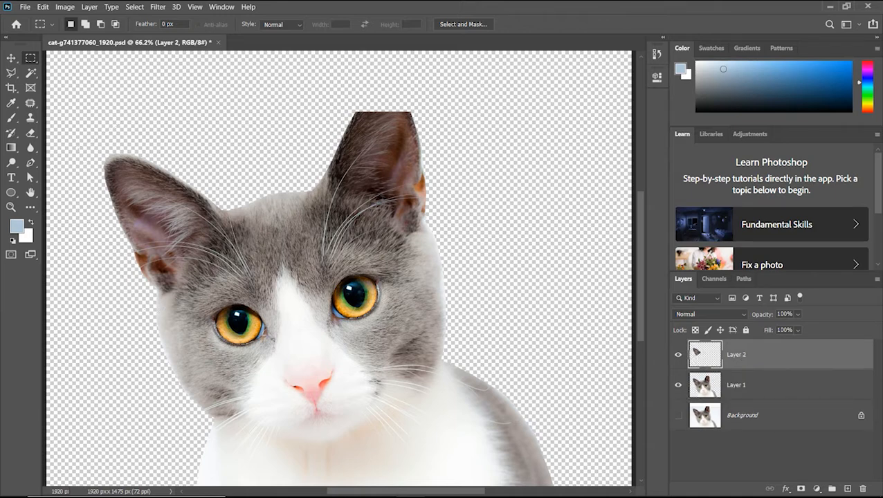
click(11, 58)
drag(172, 216, 236, 136)
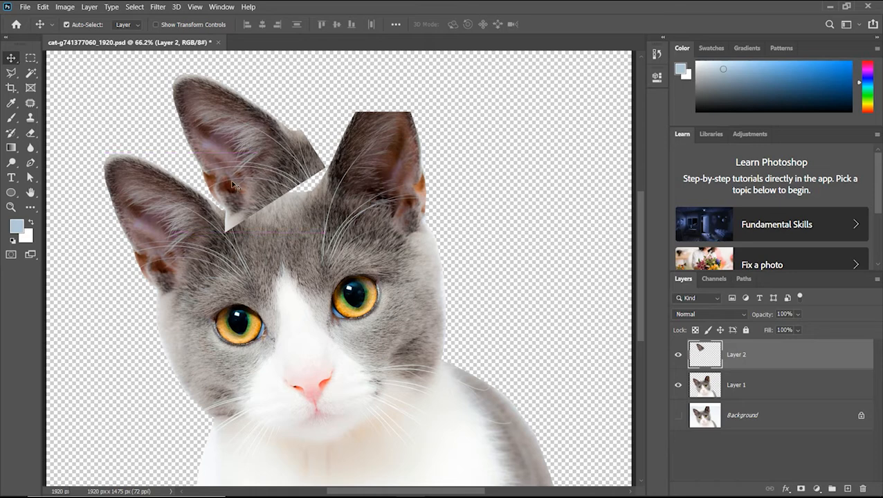
drag(249, 169, 280, 189)
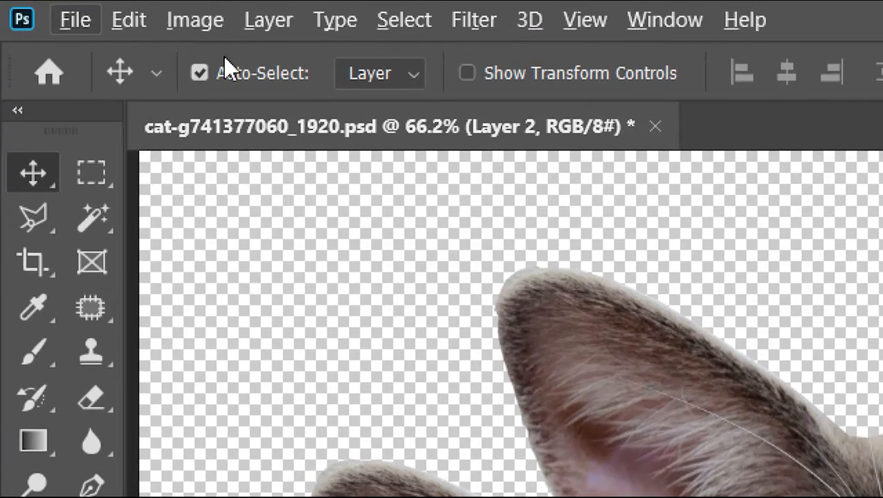
- Show the transform controls, try narrowing the ear copy from its left edge, restore its width and hide the controls
click(466, 72)
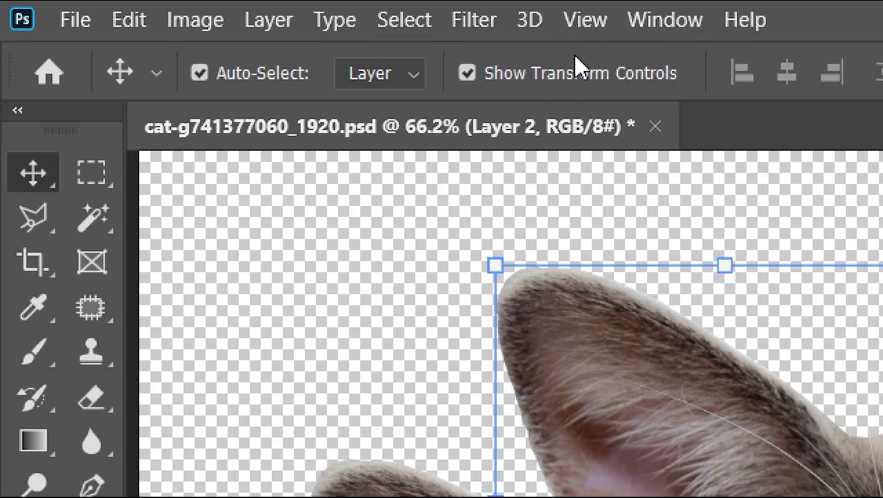
key(alt)
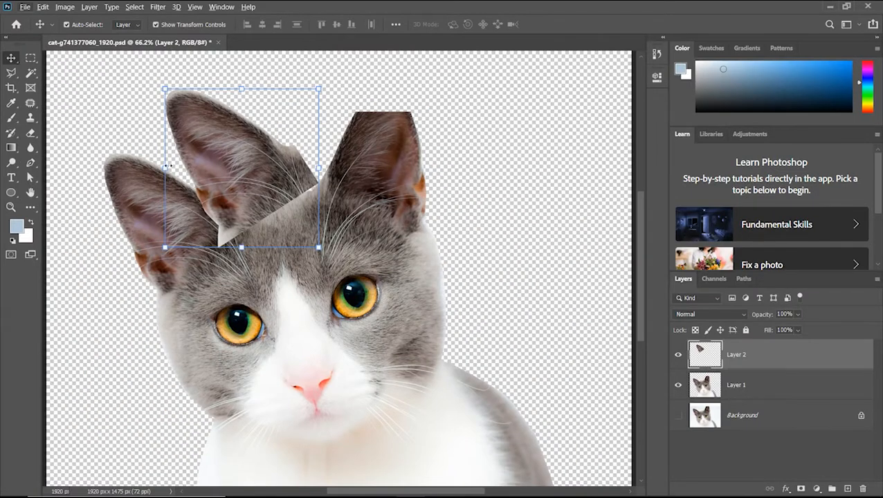
drag(166, 167, 194, 167)
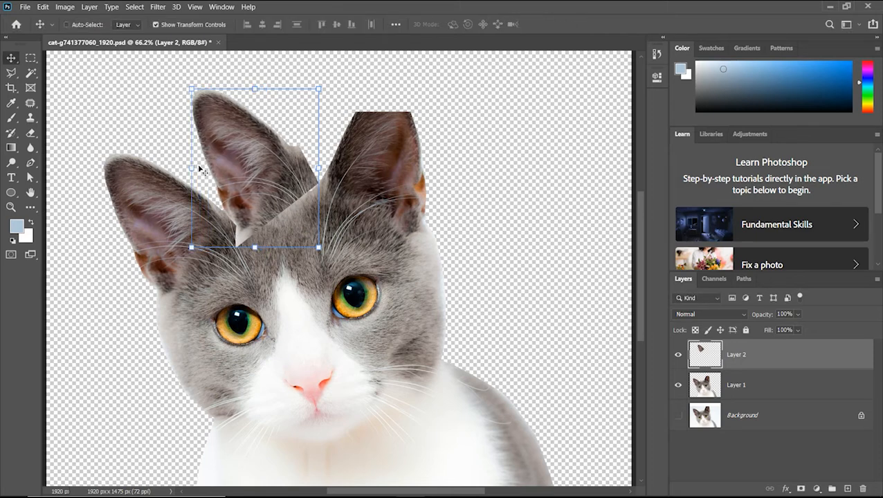
drag(198, 167, 172, 169)
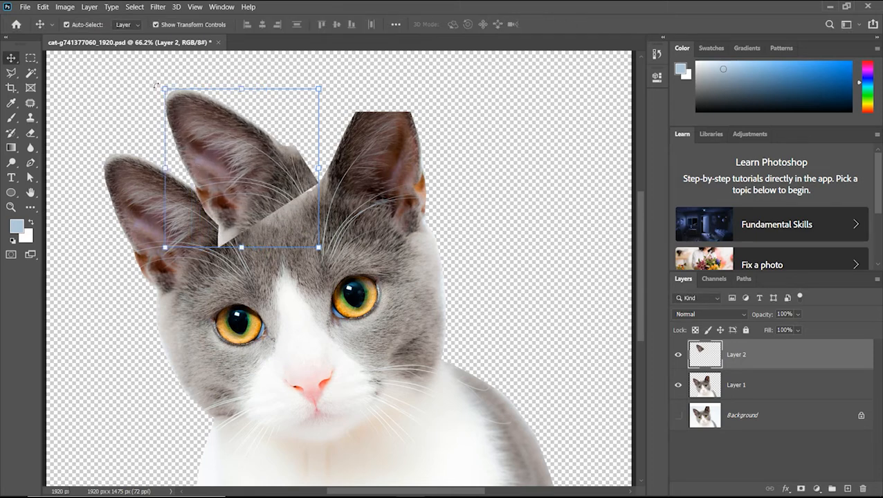
click(157, 25)
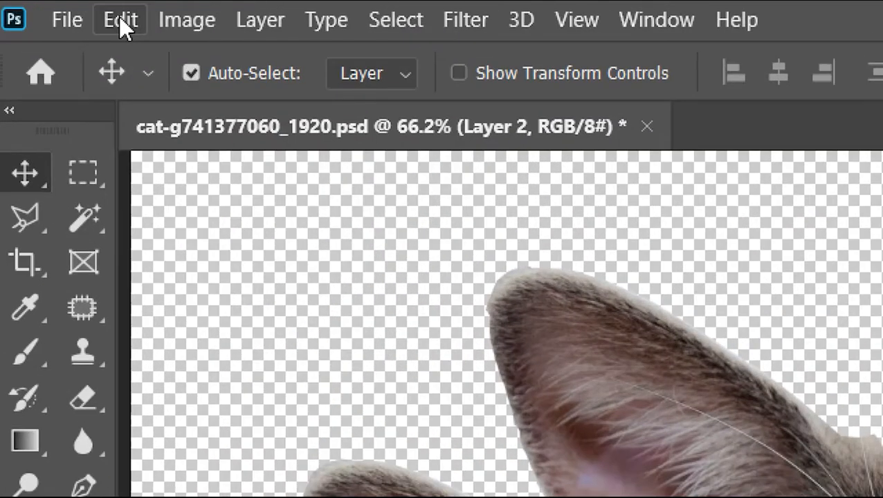
- Turn off Use Legacy Free Transform in the General preferences and return to the Move tool
click(42, 8)
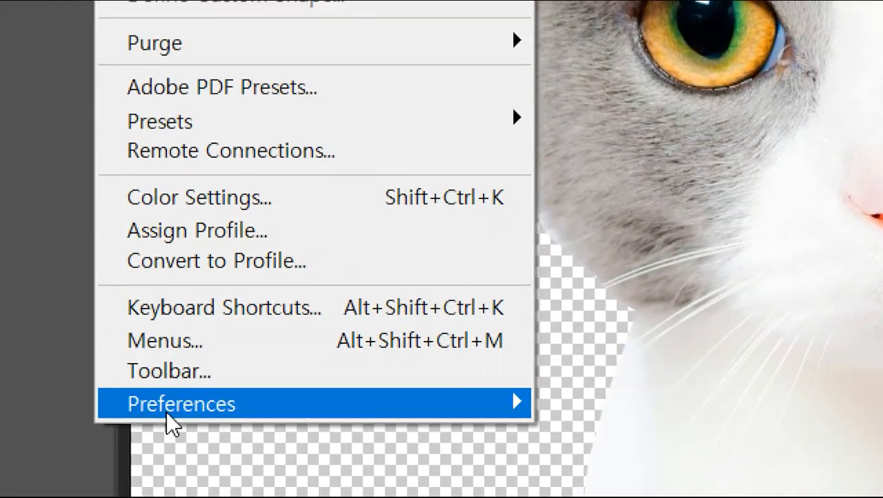
mouse_move(529, 416)
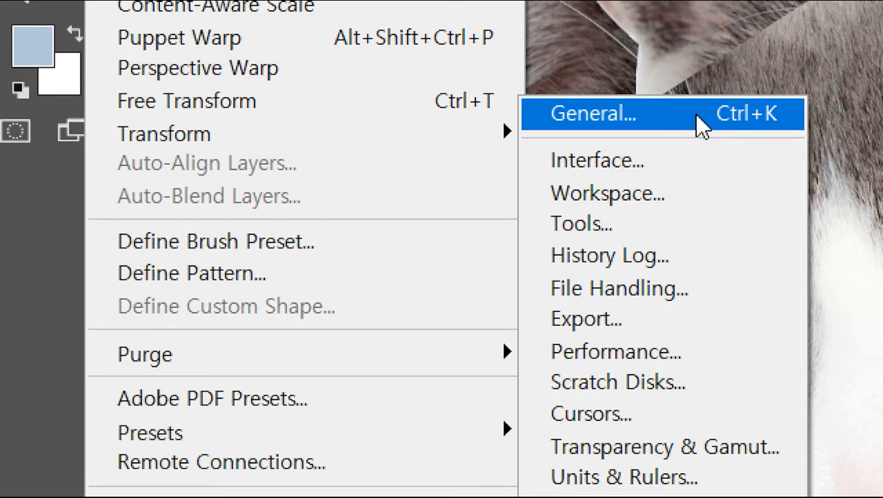
click(697, 116)
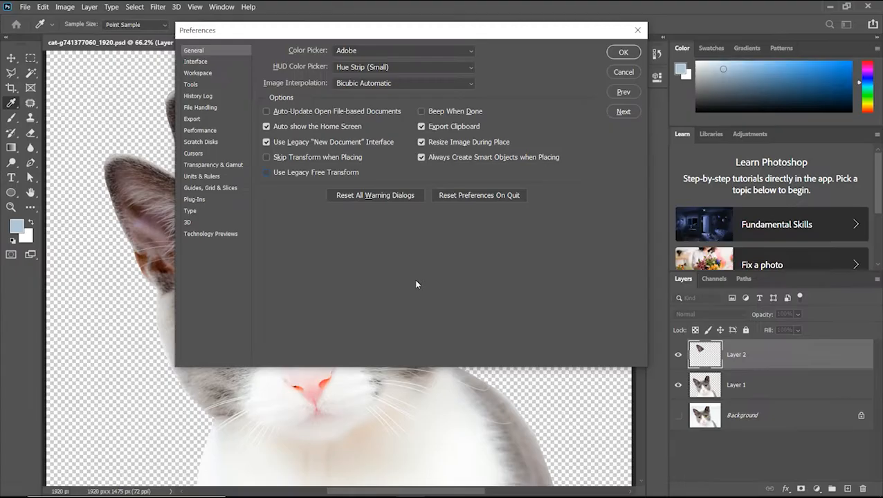
click(623, 53)
key(v)
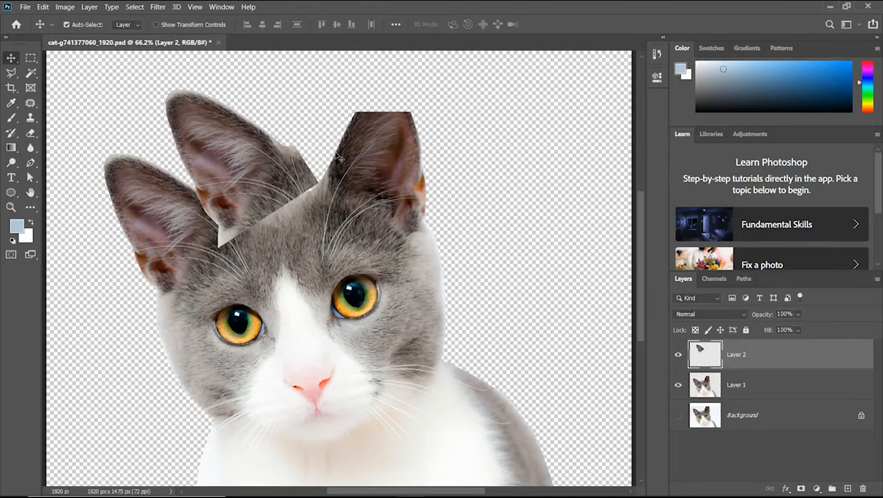
- Move the ear copy slightly left and enlarge it proportionally to about 106% with Free Transform
drag(226, 157, 209, 156)
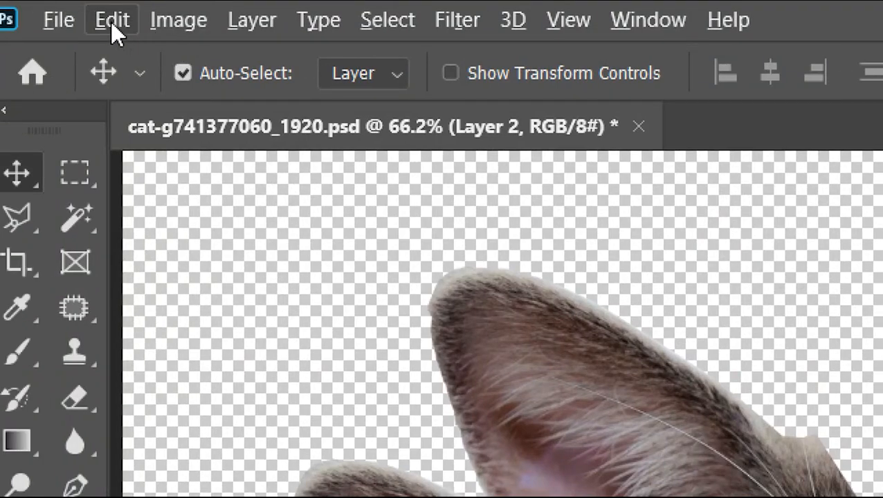
click(61, 20)
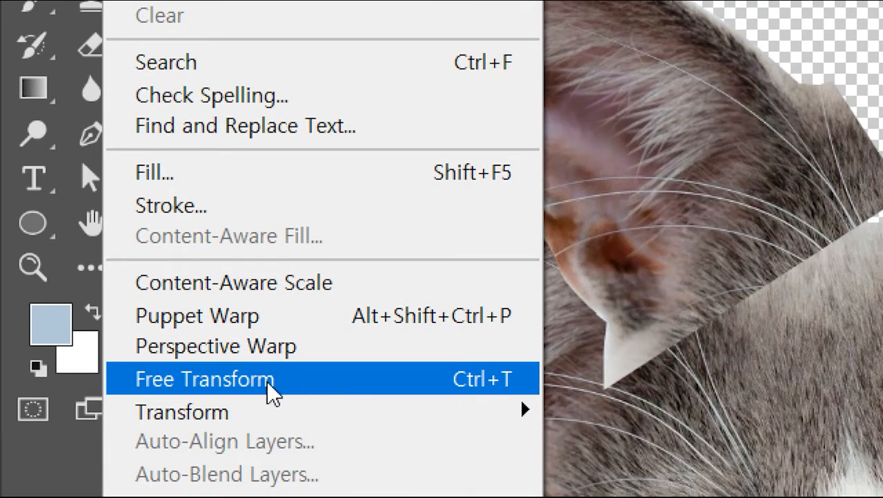
click(331, 383)
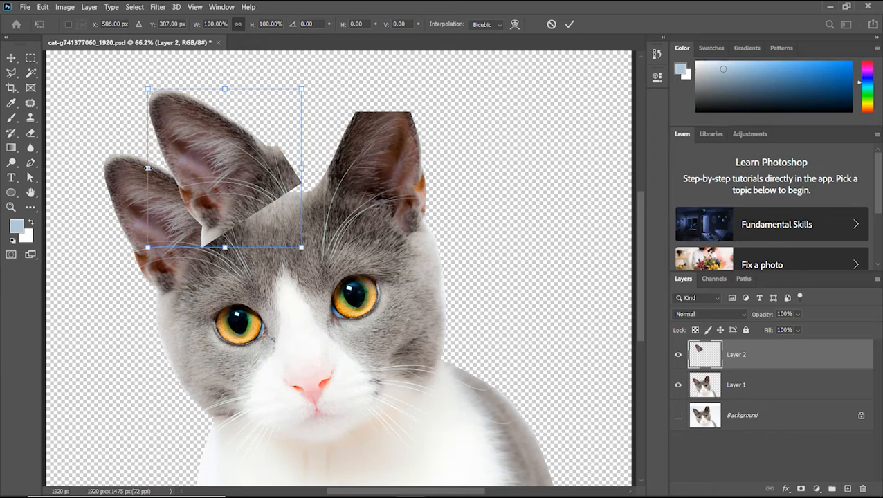
mouse_move(148, 167)
mouse_down()
mouse_move(175, 166)
mouse_move(87, 169)
mouse_move(146, 168)
mouse_move(139, 173)
mouse_up()
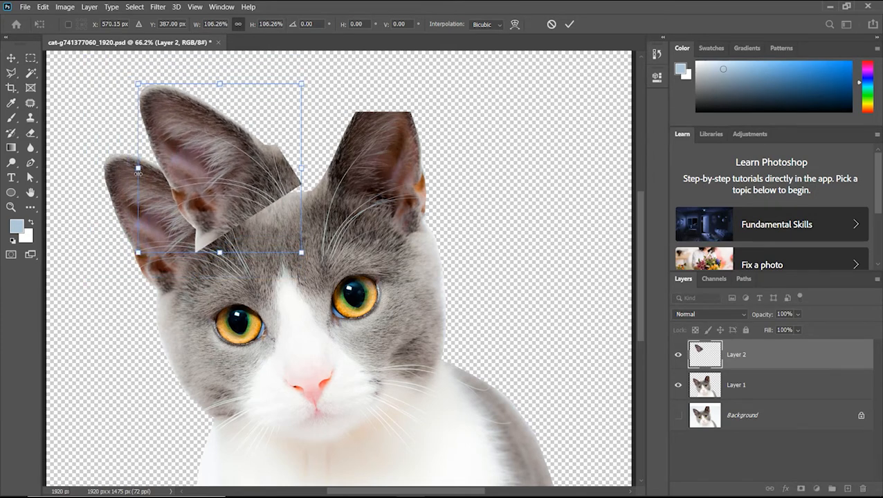
key(Return)
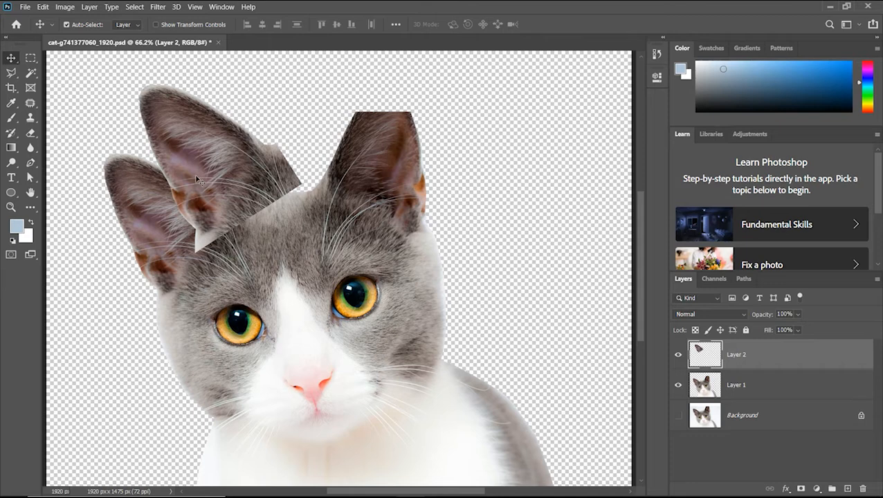
mouse_move(219, 180)
mouse_down()
mouse_move(233, 186)
mouse_move(224, 174)
mouse_up()
key(ctrl)
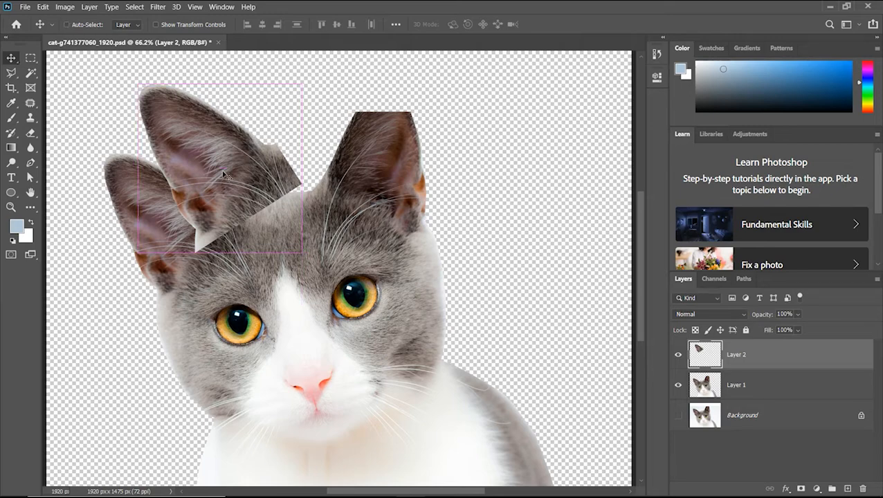
- Turn Use Legacy Free Transform back on in the General preferences and return to the Move tool
key(ctrl+k)
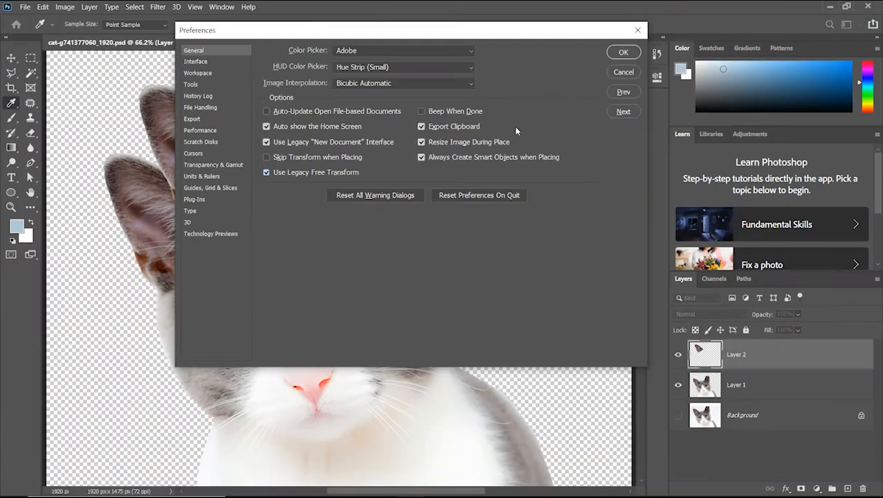
click(622, 53)
key(v)
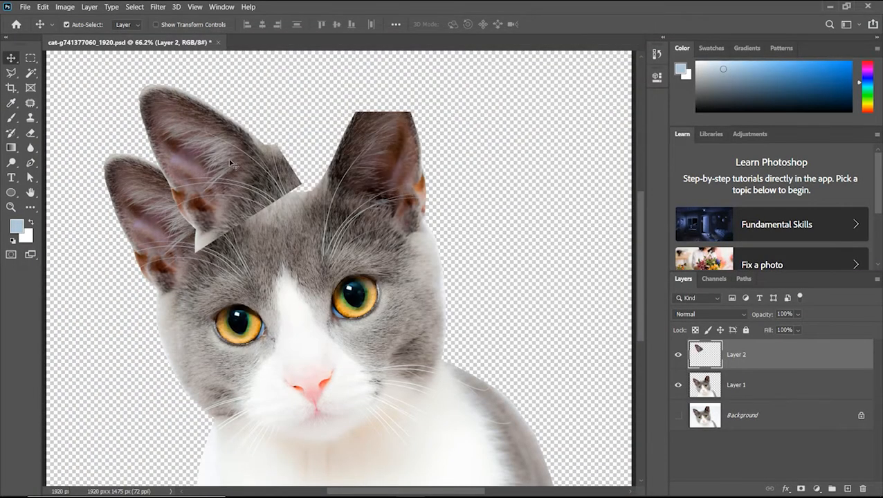
- Shift the ear copy right and mirror it horizontally over the cropped ear with Free Transform, at about -92.38% width
drag(228, 159, 243, 159)
key(ctrl)
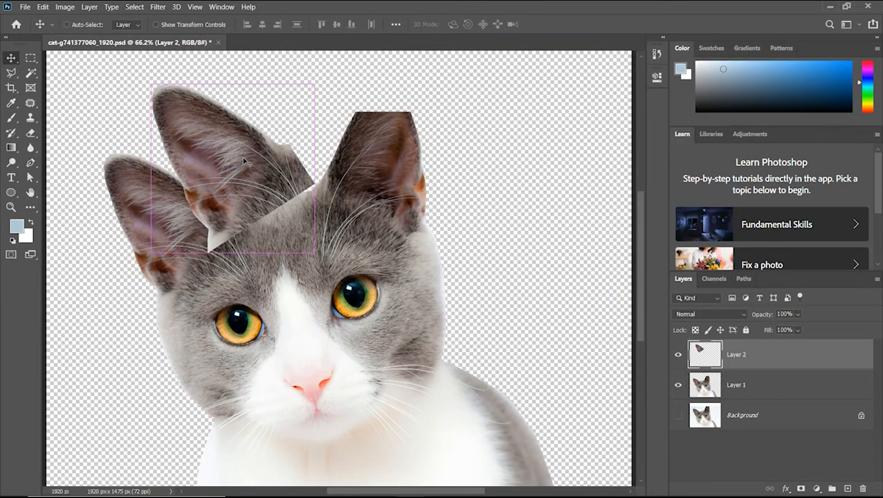
key(ctrl+t)
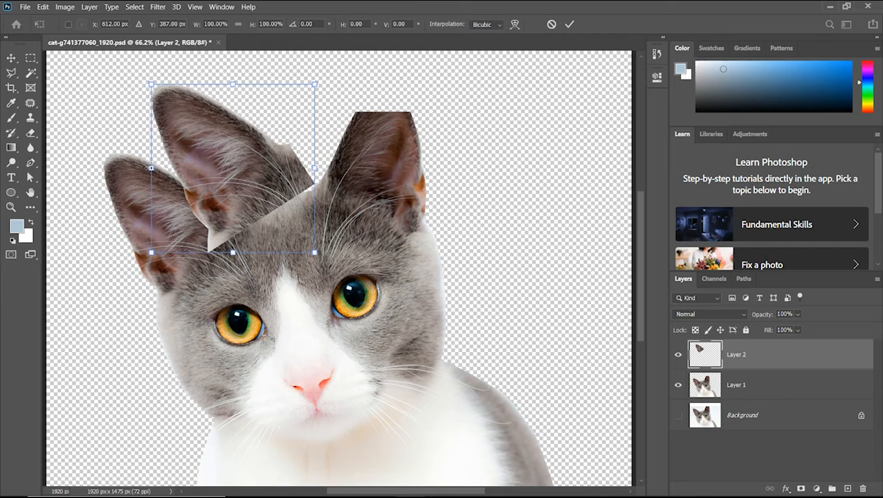
drag(150, 168, 464, 181)
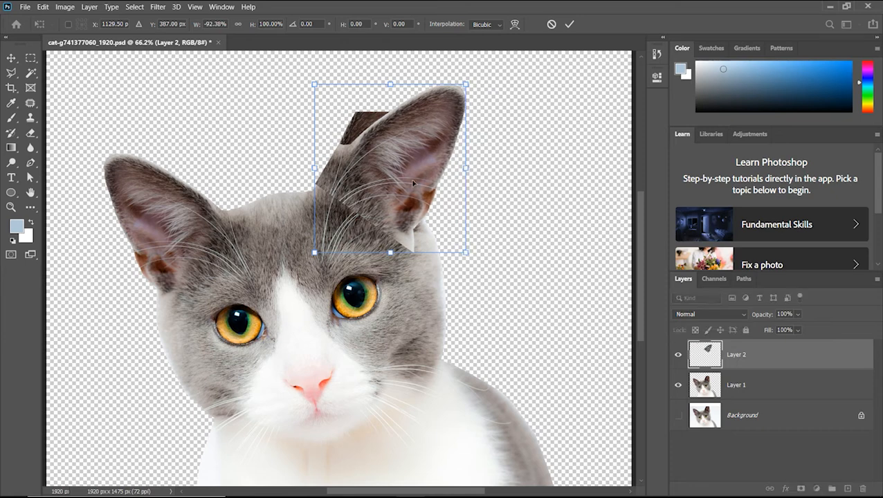
key(Return)
- Lower the mirrored ear copy, rotate it to about -27.5° and stretch it slightly with Free Transform to fit over the cropped ear
drag(380, 185, 391, 214)
key(ctrl+t)
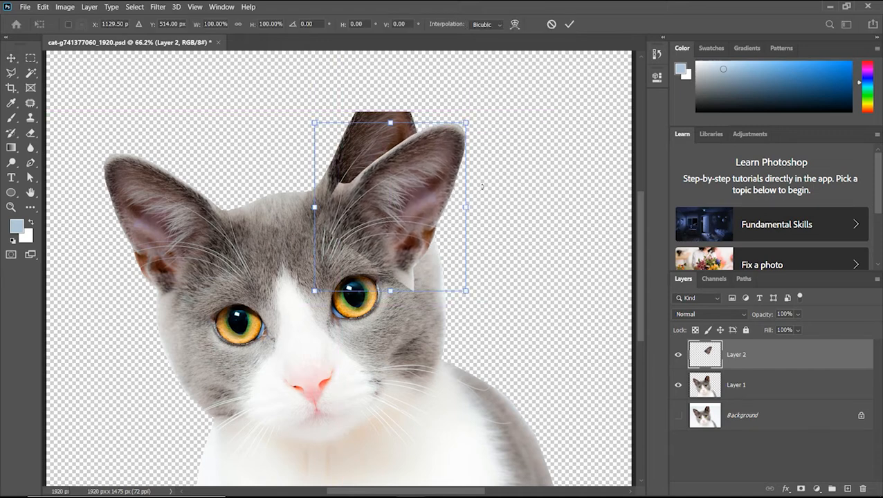
drag(483, 186, 469, 152)
drag(421, 209, 401, 182)
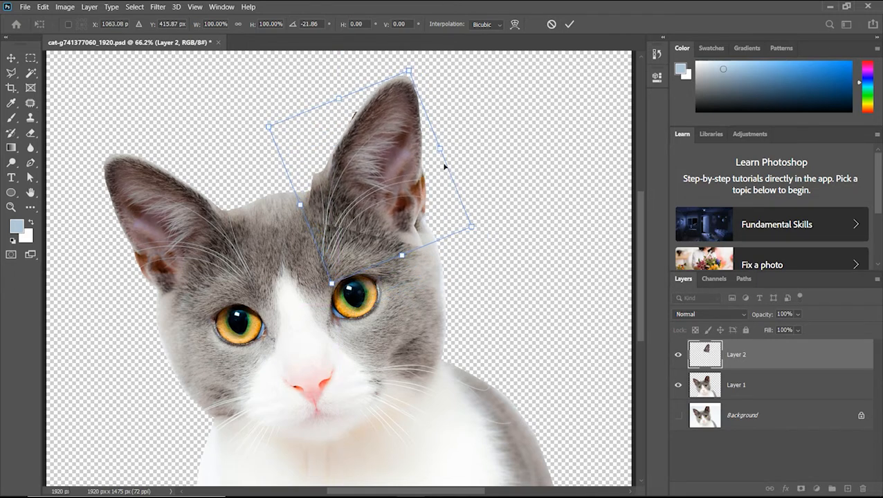
drag(437, 149, 442, 147)
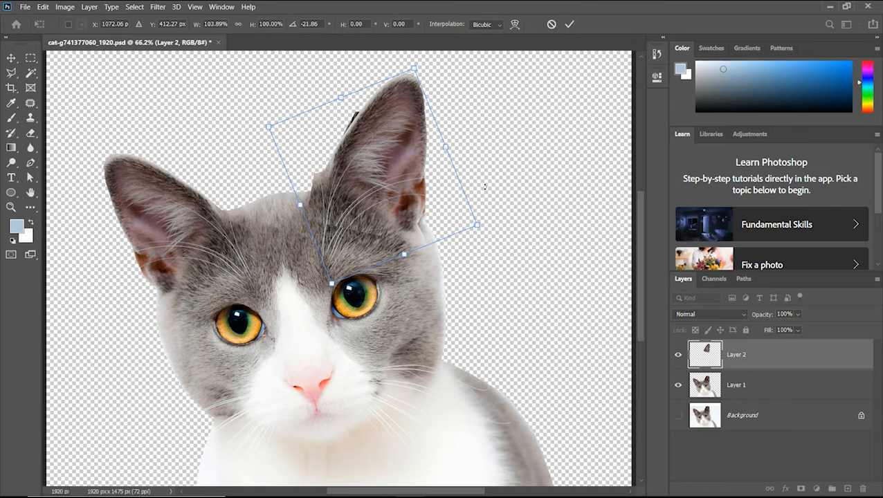
drag(485, 186, 433, 185)
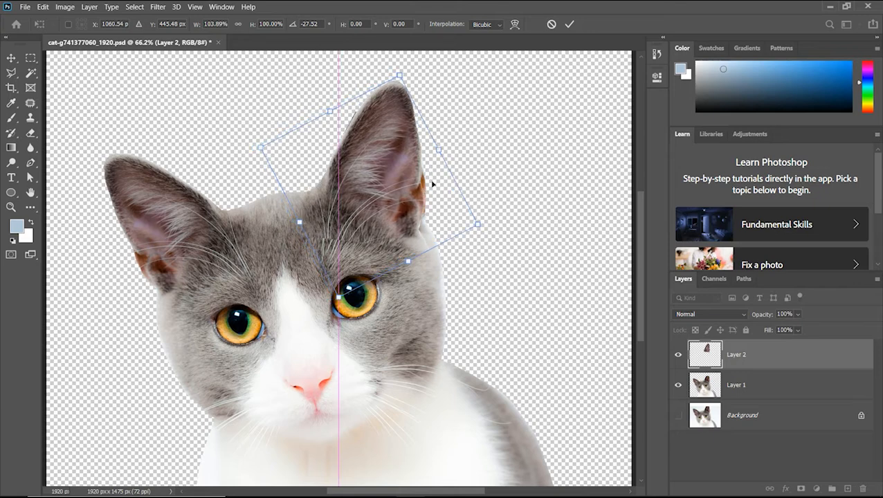
drag(439, 148, 440, 149)
drag(331, 110, 328, 104)
key(Return)
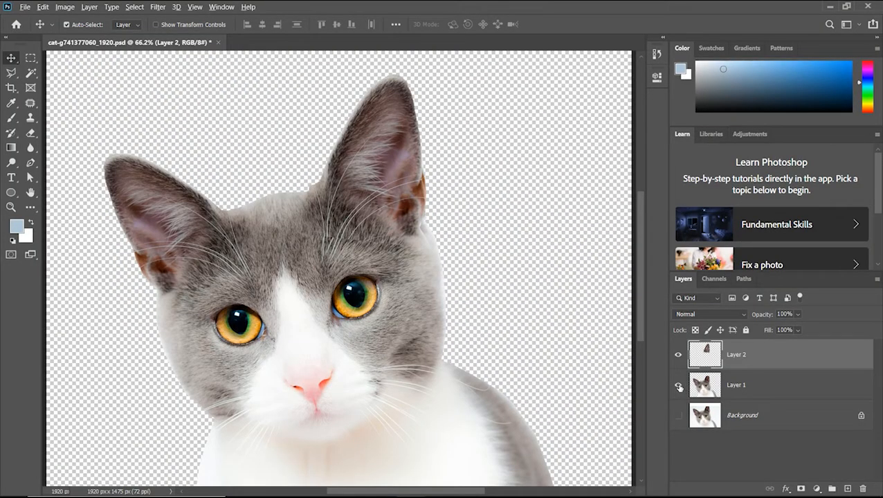
- Toggle the visibility of Layer 1 to check the ear copy's edges, leaving Layer 1 hidden
click(678, 386)
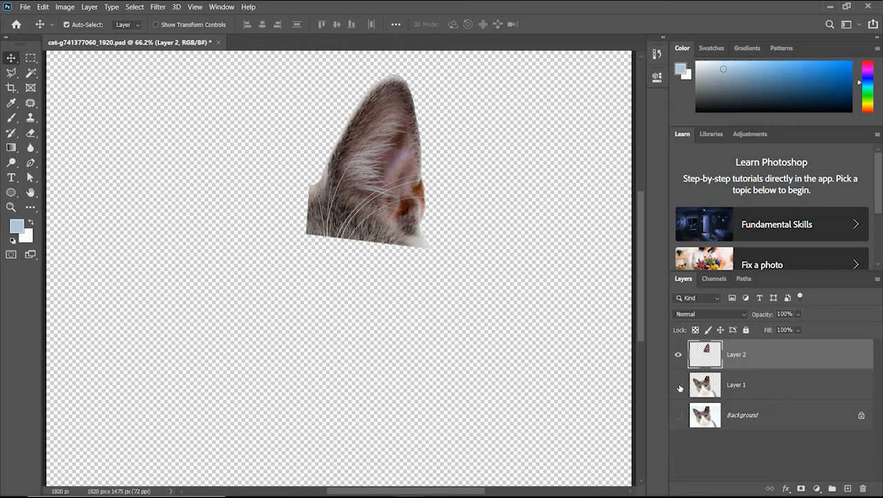
click(678, 386)
click(678, 386)
click(678, 386)
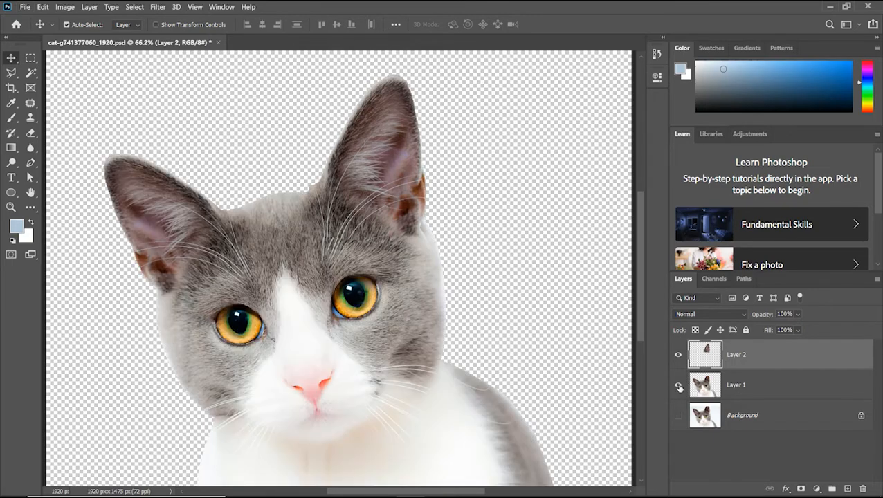
click(678, 386)
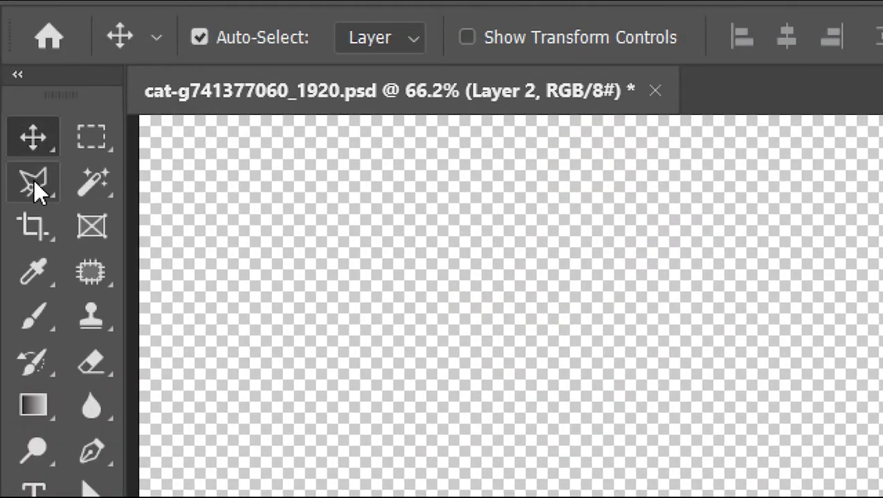
- Delete the hard lower-left and bottom edges of the ear copy with a 10 px feathered Polygonal Lasso selection, deselect, and show Layer 1 again
click(34, 146)
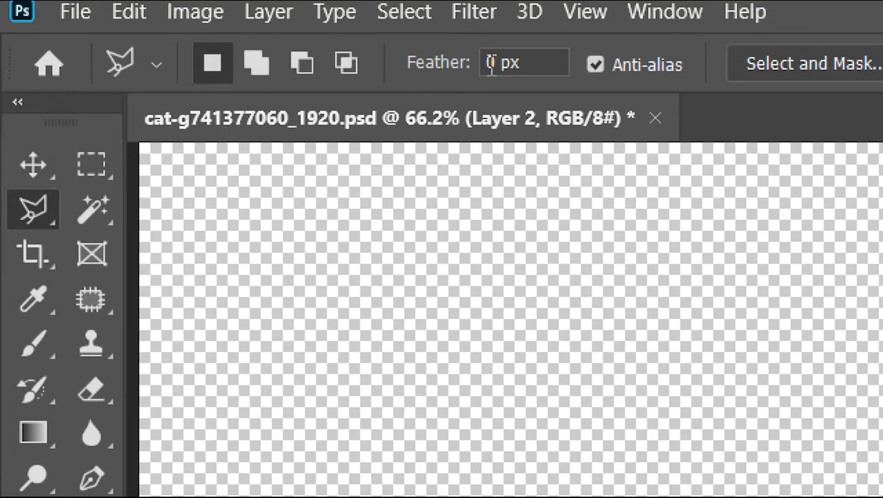
click(504, 63)
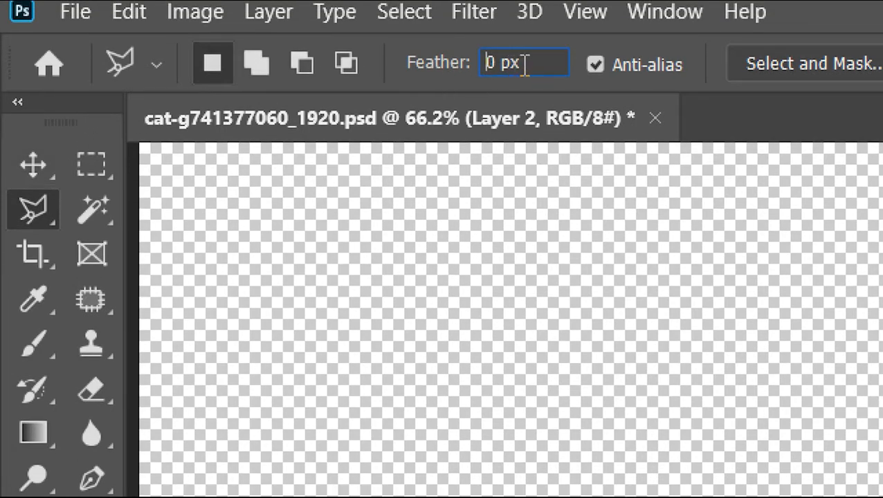
text(1)
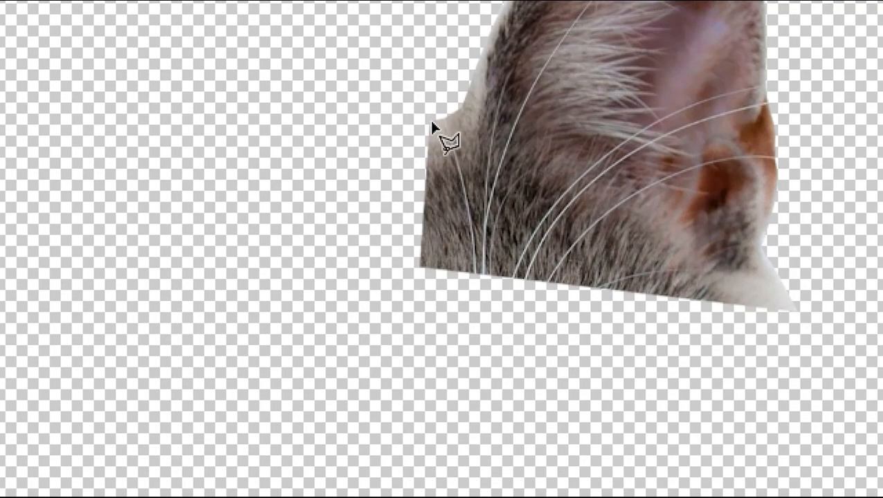
mouse_move(422, 114)
mouse_down()
mouse_move(440, 139)
mouse_move(455, 200)
mouse_move(483, 236)
mouse_move(577, 244)
mouse_move(593, 257)
mouse_move(773, 258)
mouse_move(773, 388)
mouse_move(561, 379)
mouse_move(357, 348)
mouse_move(263, 320)
mouse_move(238, 294)
mouse_move(247, 104)
mouse_up()
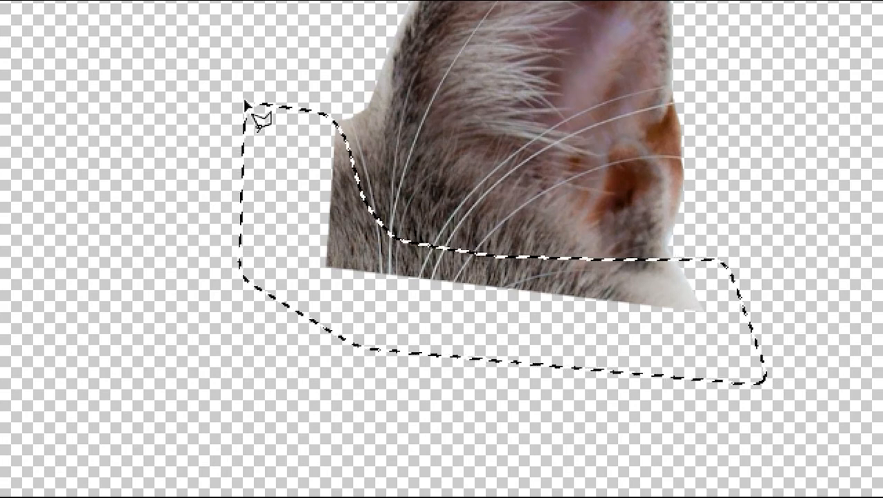
key(Delete)
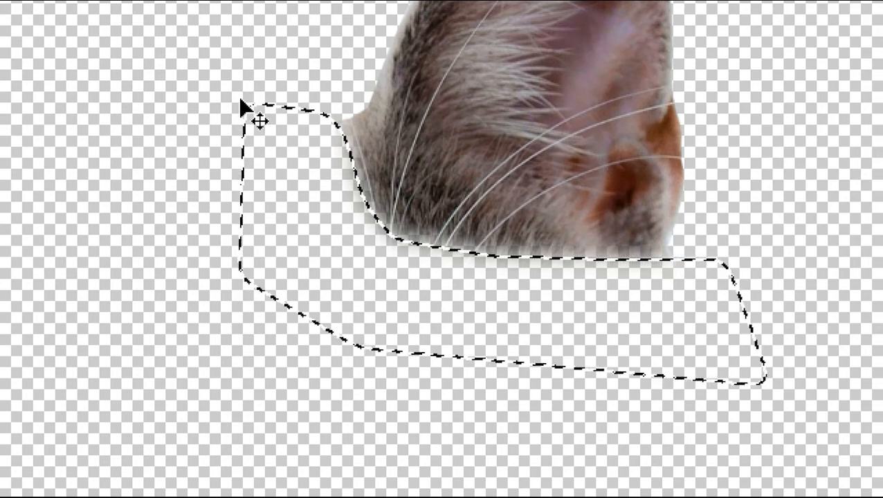
key(ctrl+d)
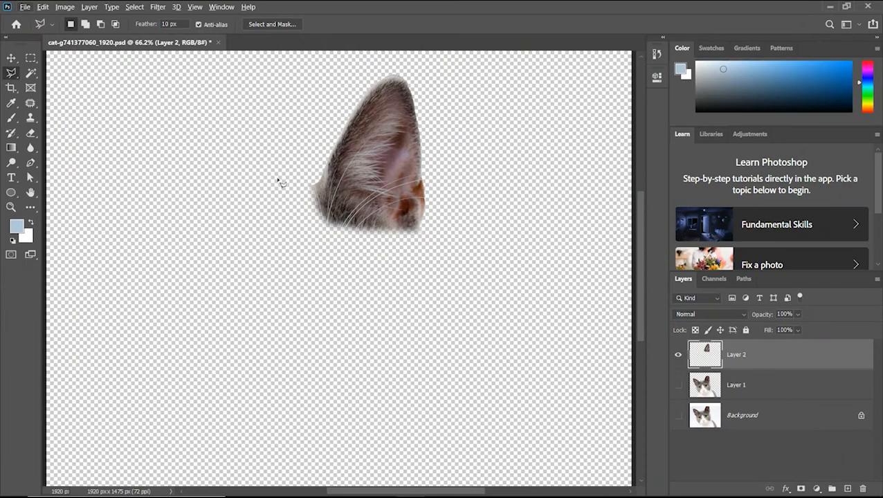
click(678, 385)
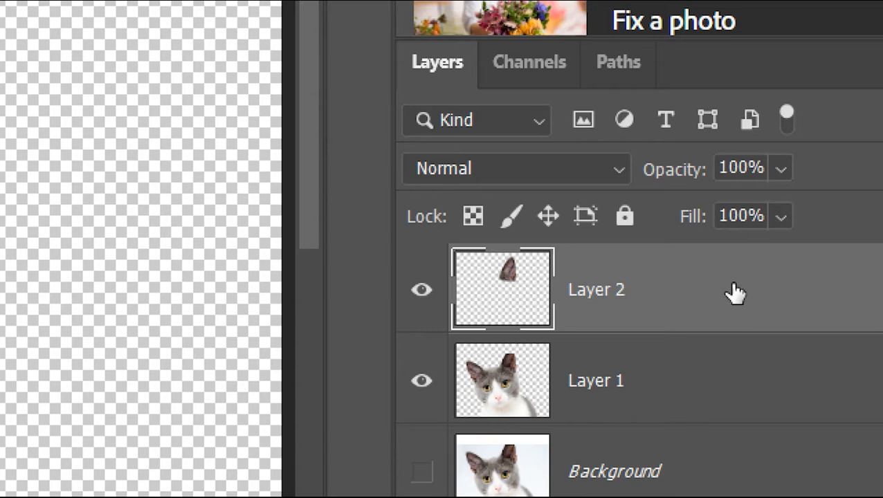
- Merge Layer 2 down into Layer 1, and undo the merge
right_click(823, 294)
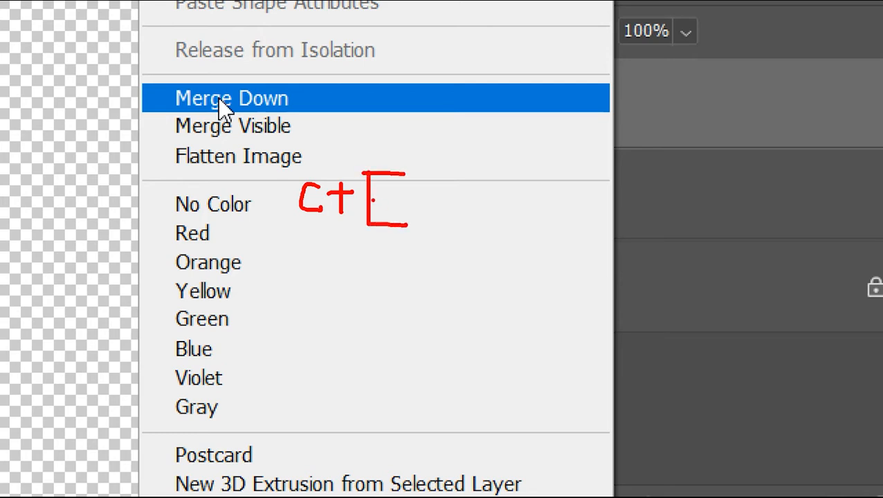
key(Escape)
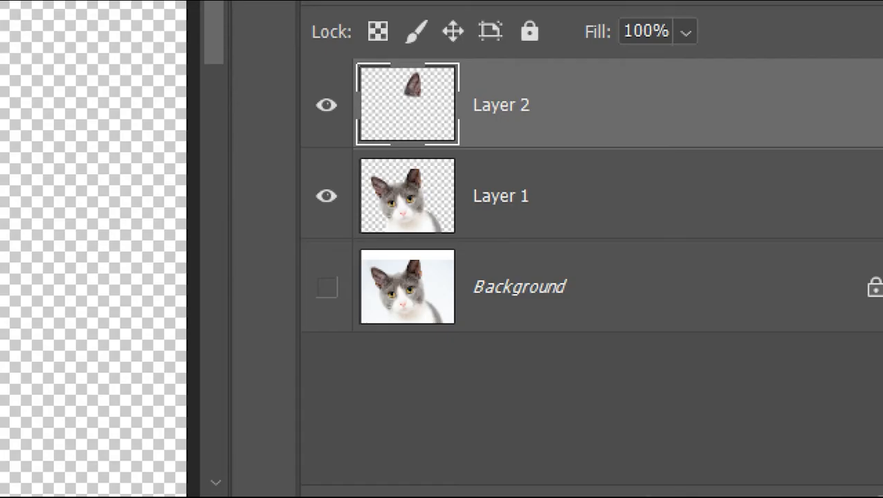
key(ctrl+e)
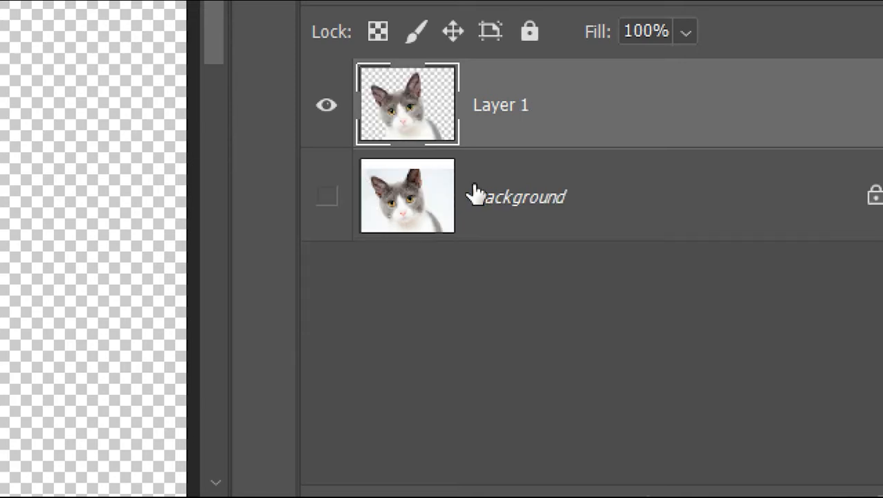
key(ctrl+z)
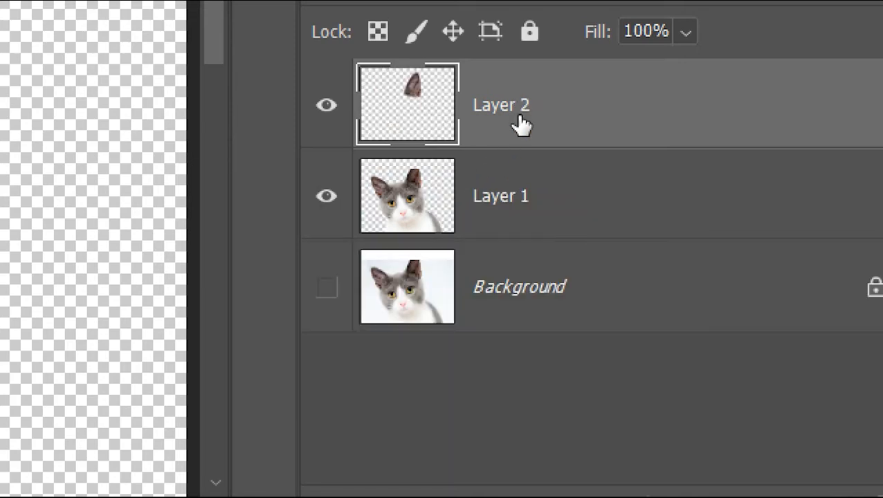
- Select Layer 2 and Layer 1 together and merge them into one layer
shift+click(522, 185)
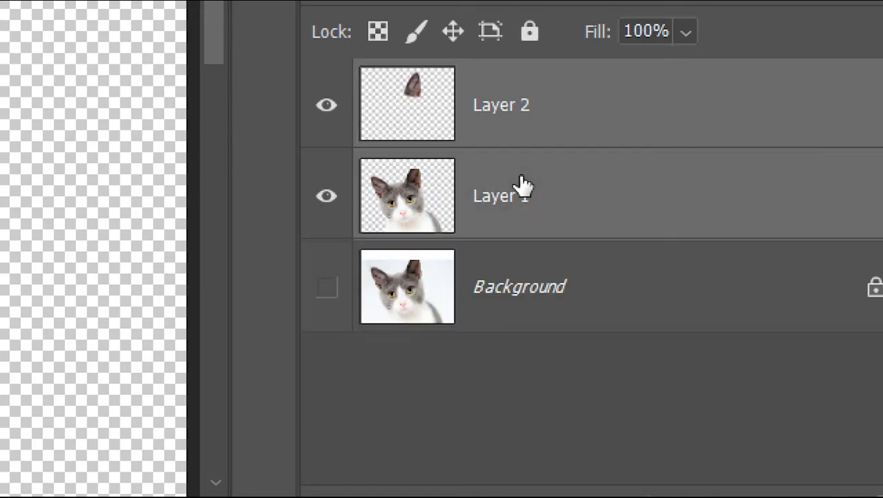
key(ctrl+e)
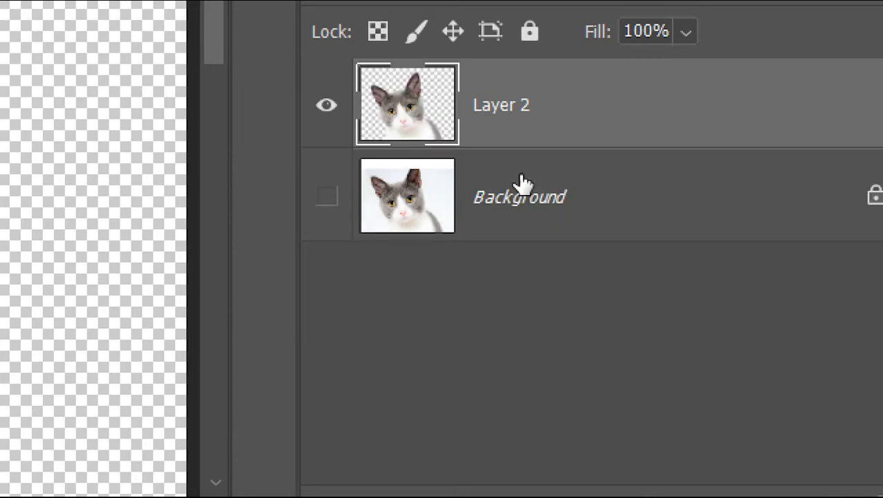
- Add a new empty layer directly above Background and rename it bg
click(533, 185)
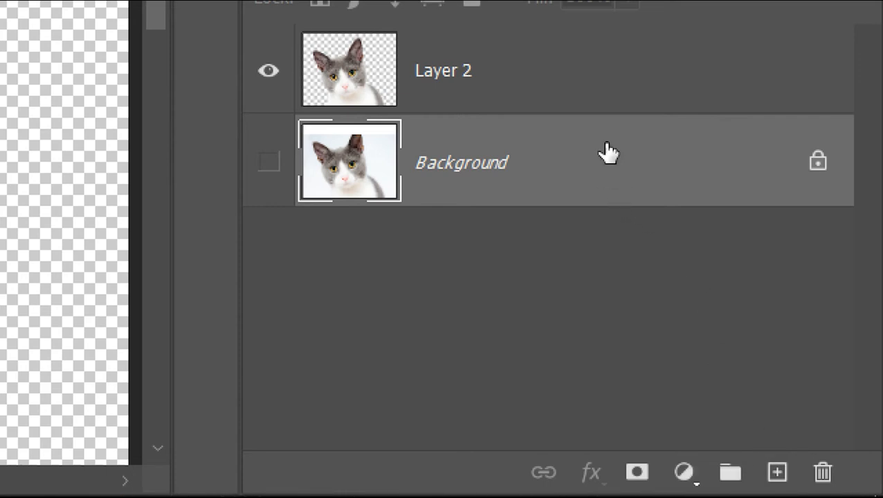
click(585, 92)
click(583, 158)
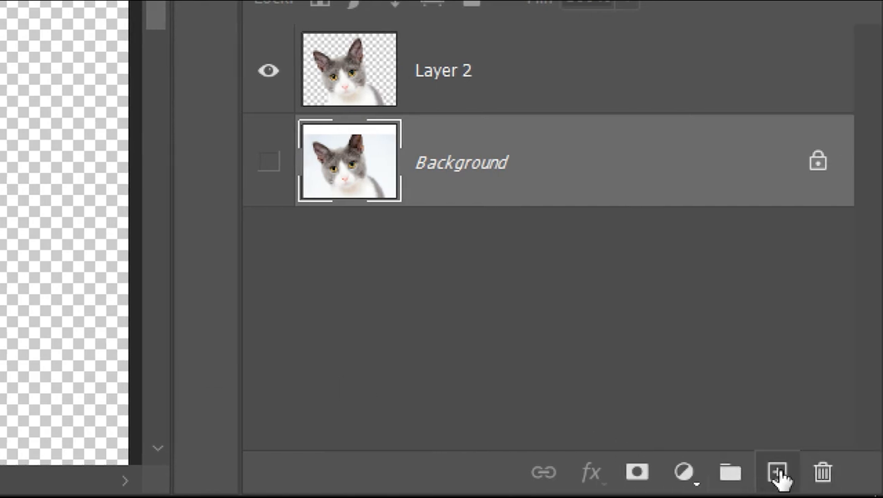
click(776, 474)
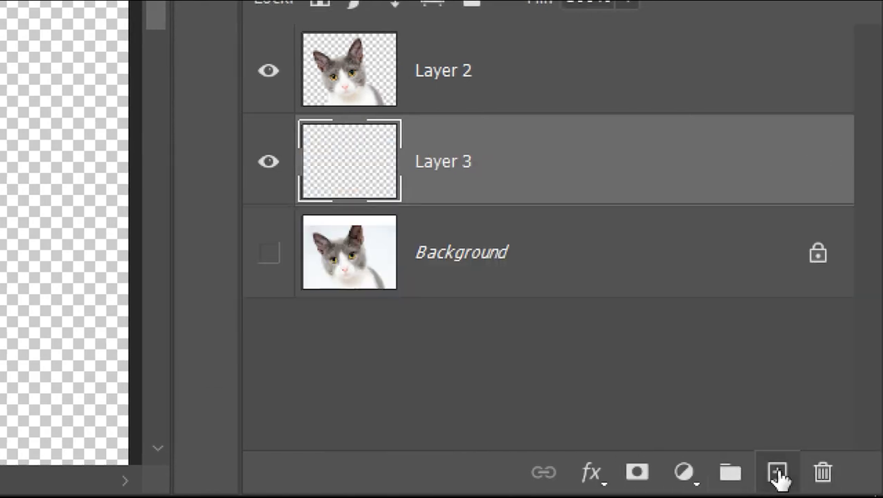
double_click(440, 167)
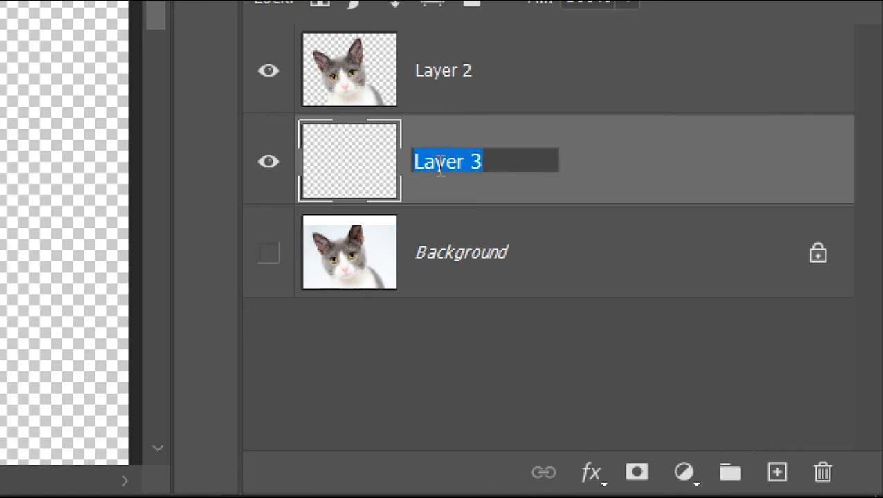
text(bg)
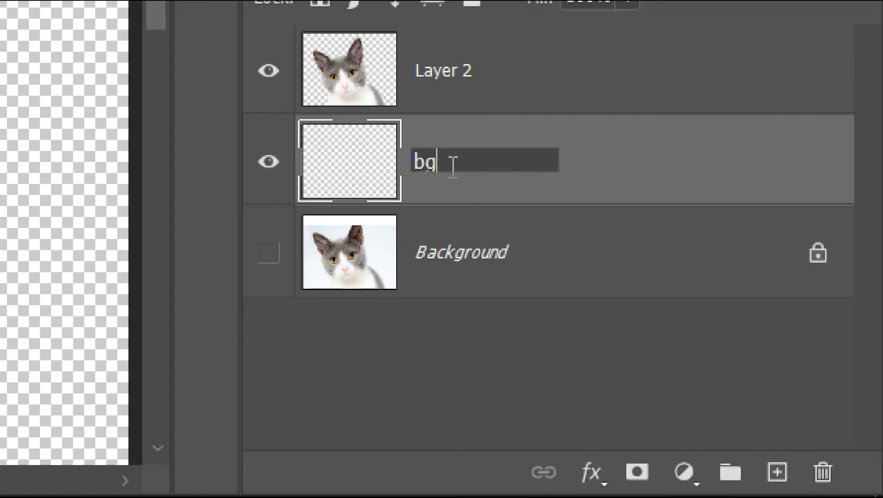
key(Return)
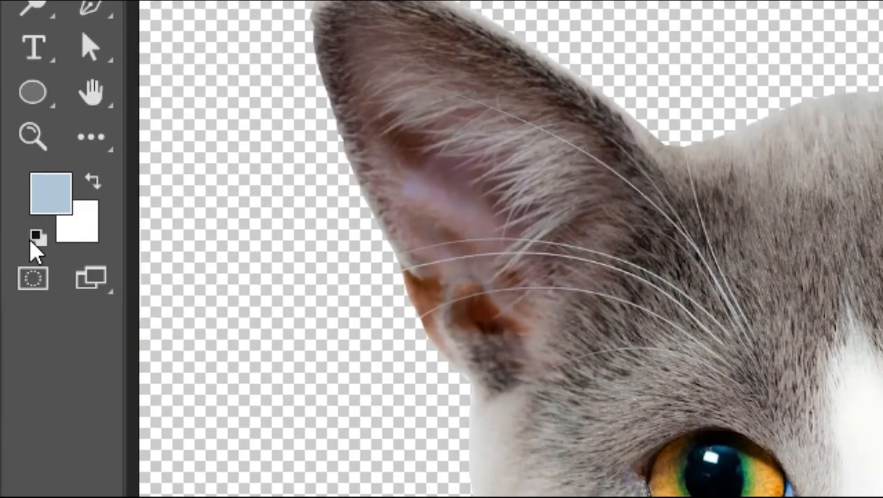
- Reset the foreground and background colours to default, and set the foreground to a bright blue with hue 219°
click(25, 241)
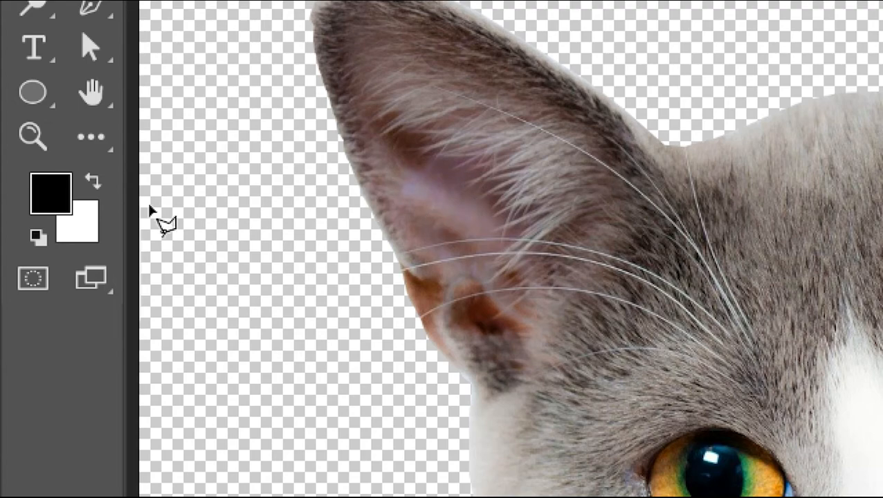
click(50, 194)
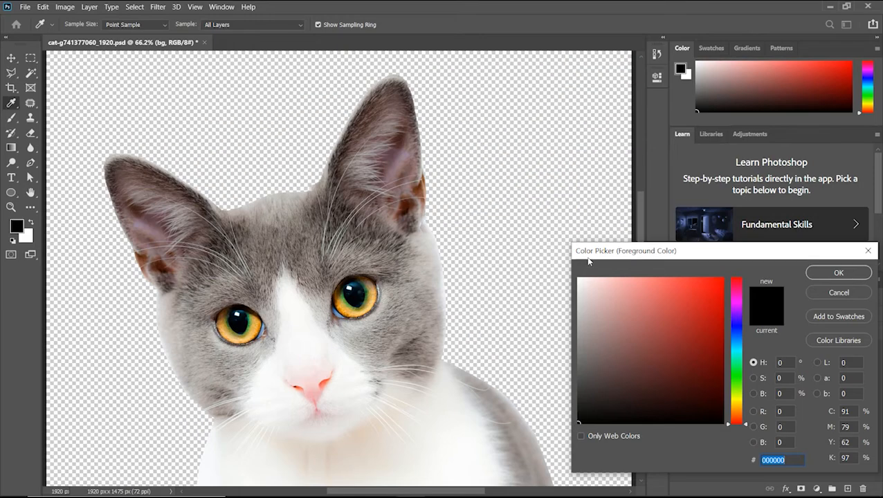
drag(588, 261, 250, 202)
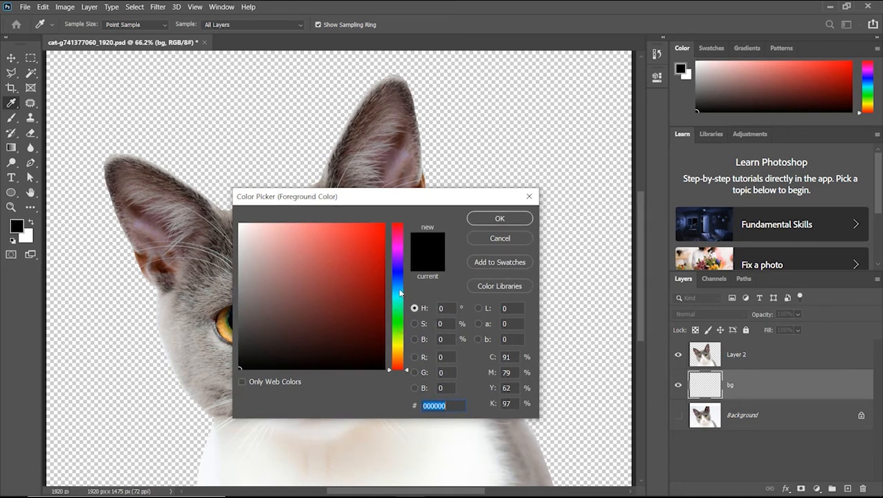
click(400, 293)
click(370, 290)
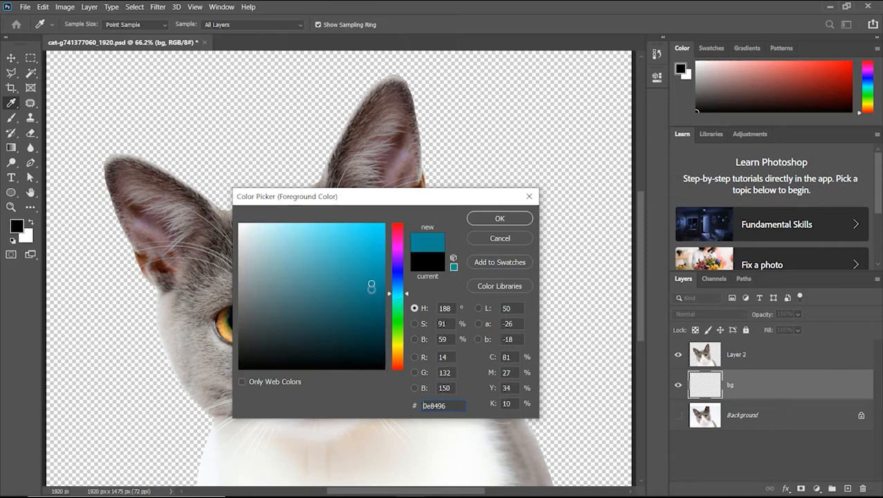
drag(397, 293, 397, 281)
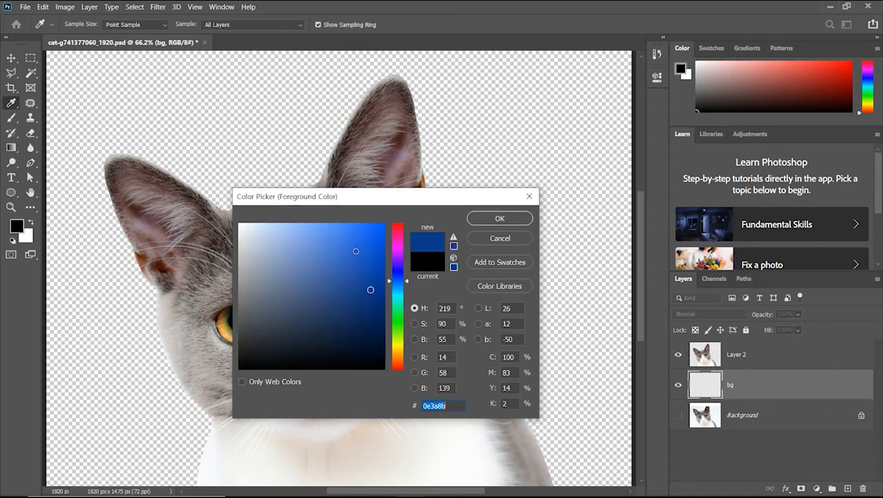
click(357, 248)
click(483, 221)
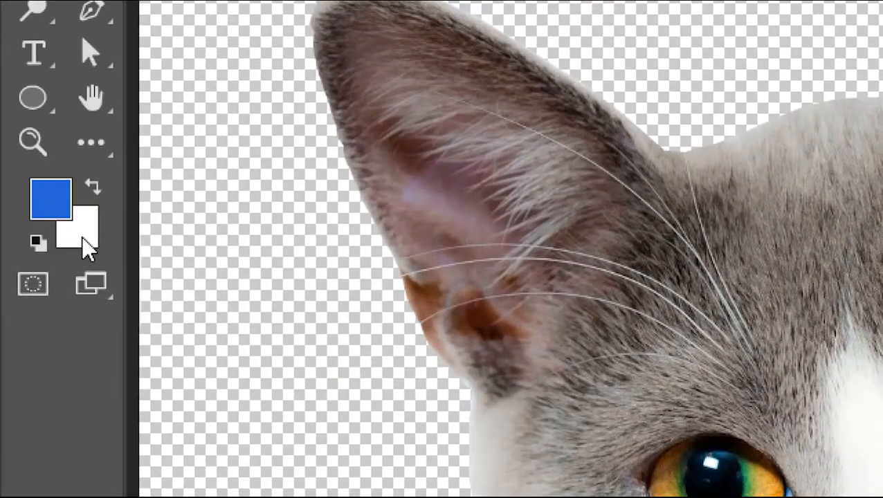
- Set the background colour to the green #11a118
click(87, 242)
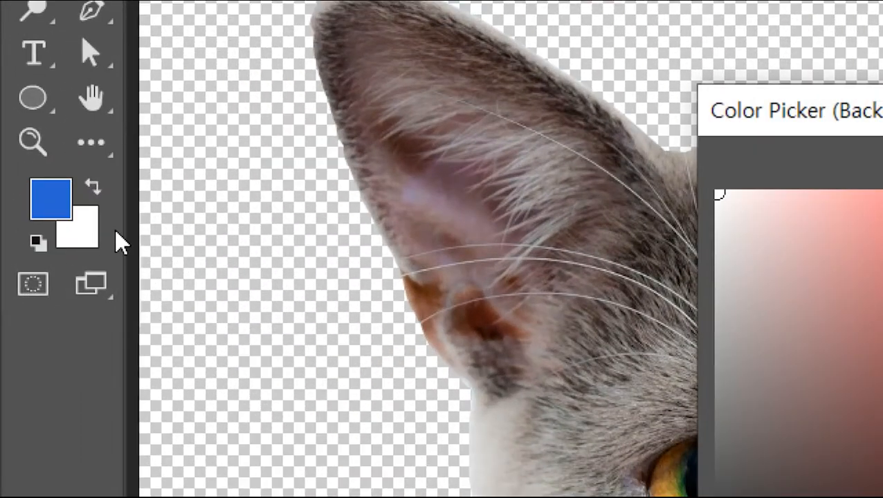
drag(651, 324, 641, 481)
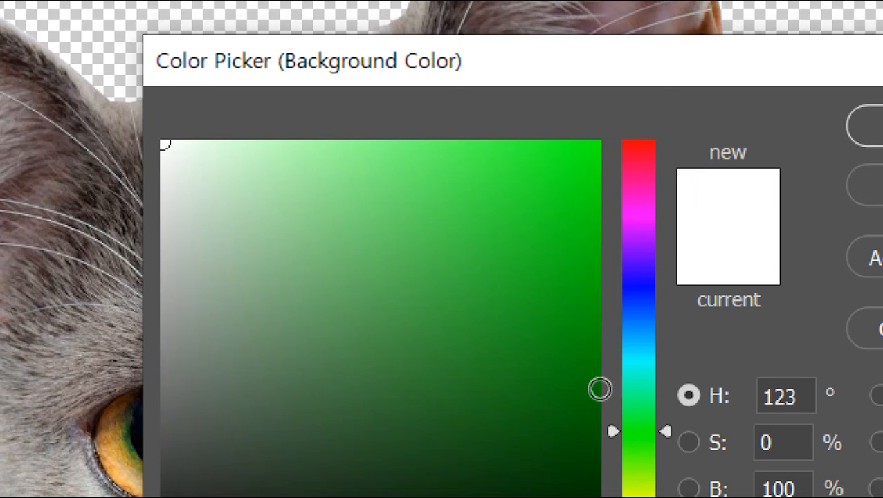
click(561, 353)
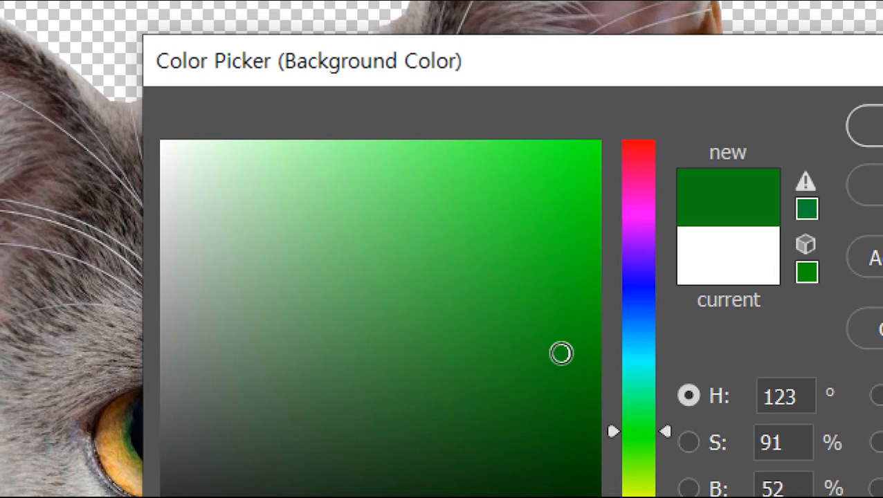
click(555, 302)
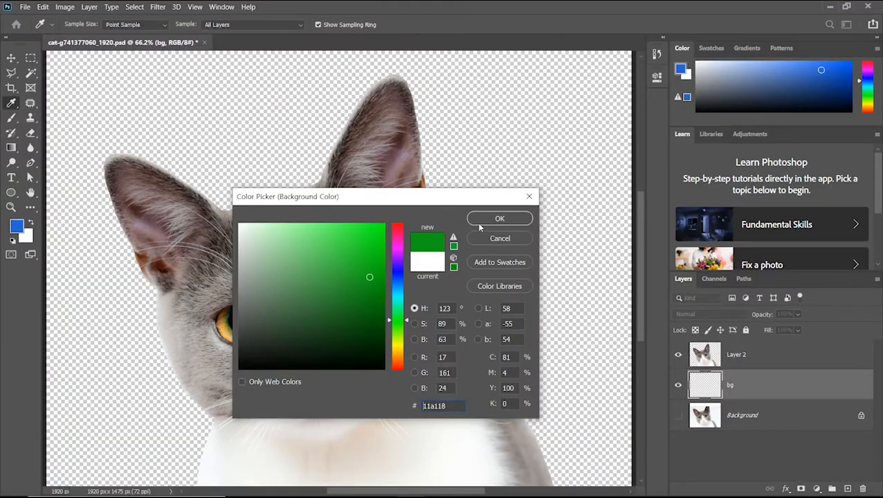
click(493, 219)
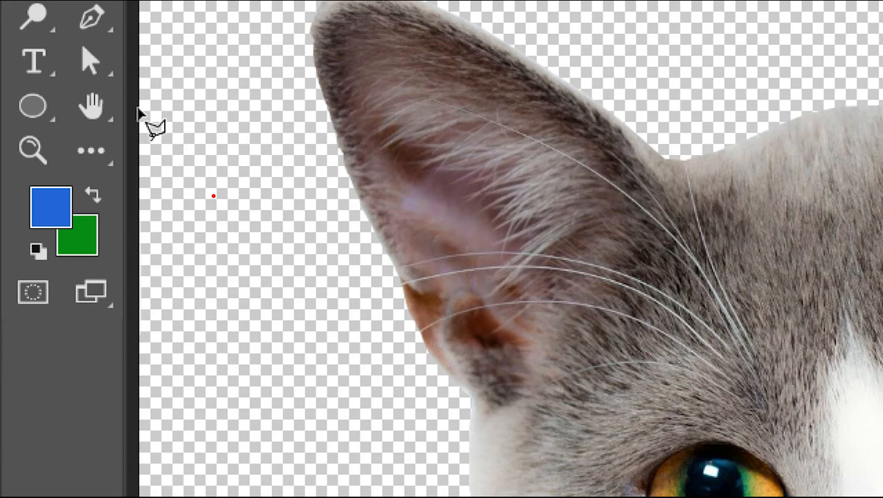
mouse_move(229, 191)
mouse_down()
mouse_move(208, 188)
mouse_move(187, 211)
mouse_move(187, 240)
mouse_move(208, 250)
mouse_move(238, 216)
mouse_move(237, 187)
mouse_up()
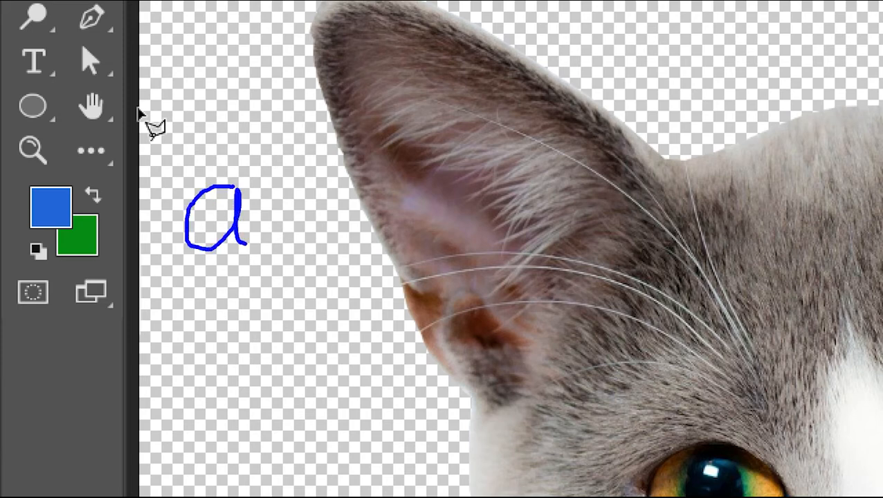
mouse_move(269, 207)
mouse_down()
mouse_move(270, 235)
mouse_move(280, 228)
mouse_move(249, 255)
mouse_move(275, 256)
mouse_move(247, 266)
mouse_move(291, 265)
mouse_up()
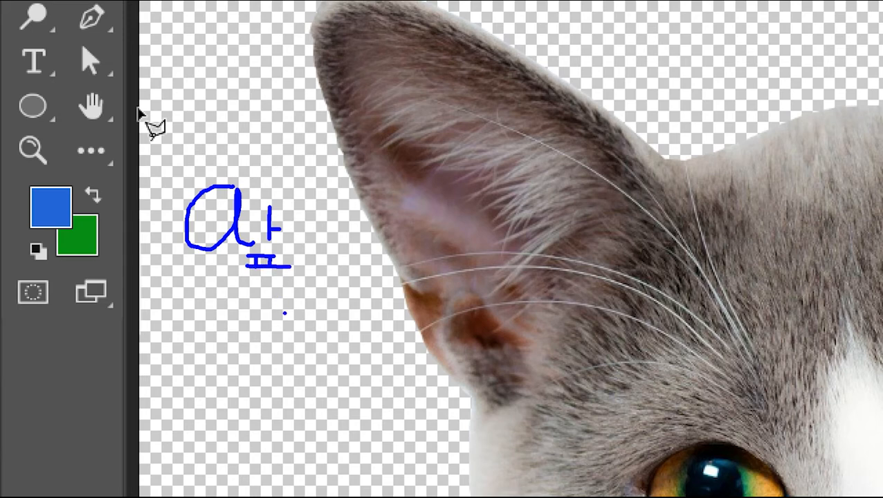
mouse_move(298, 329)
mouse_down()
mouse_move(253, 338)
mouse_move(247, 366)
mouse_move(252, 386)
mouse_move(270, 397)
mouse_move(294, 390)
mouse_move(297, 378)
mouse_move(291, 409)
mouse_move(302, 409)
mouse_move(278, 422)
mouse_move(307, 420)
mouse_up()
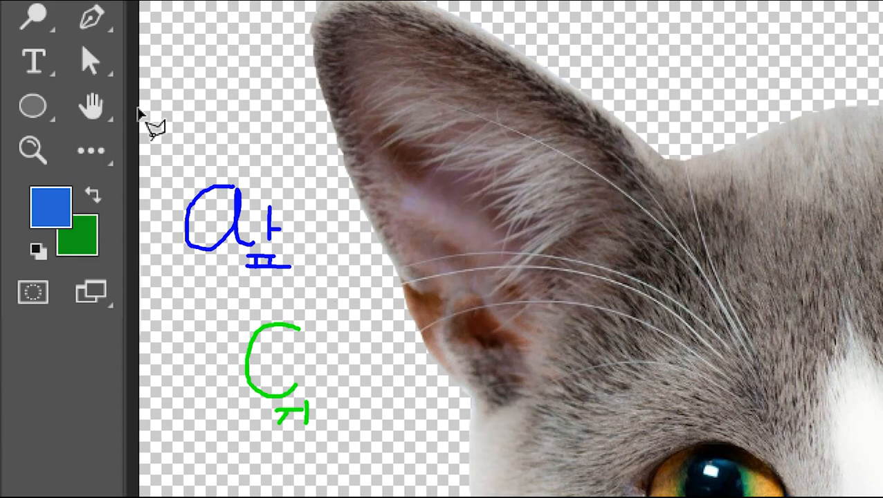
mouse_move(321, 302)
mouse_down()
mouse_move(348, 301)
mouse_move(333, 297)
mouse_move(331, 322)
mouse_up()
drag(390, 246, 387, 330)
mouse_move(385, 245)
mouse_down()
mouse_move(376, 314)
mouse_move(415, 308)
mouse_up()
mouse_move(437, 260)
mouse_down()
mouse_move(434, 308)
mouse_move(469, 303)
mouse_move(485, 280)
mouse_move(499, 304)
mouse_up()
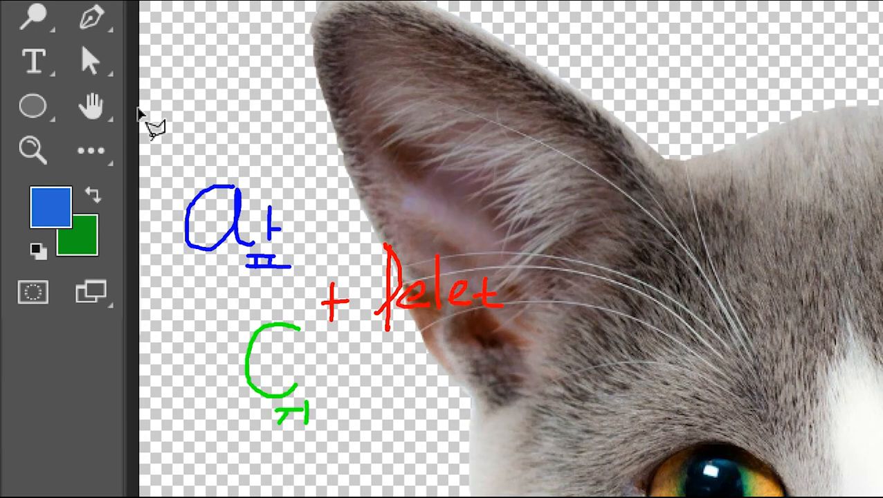
drag(374, 343, 428, 350)
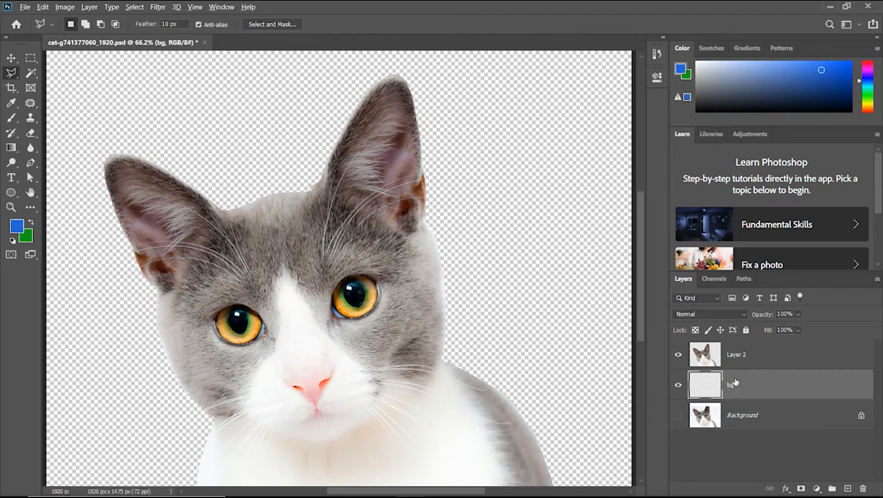
- Fill the bg layer with the blue foreground colour, trying the green background colour in between, and make Layer 2 active
key(alt+BackSpace)
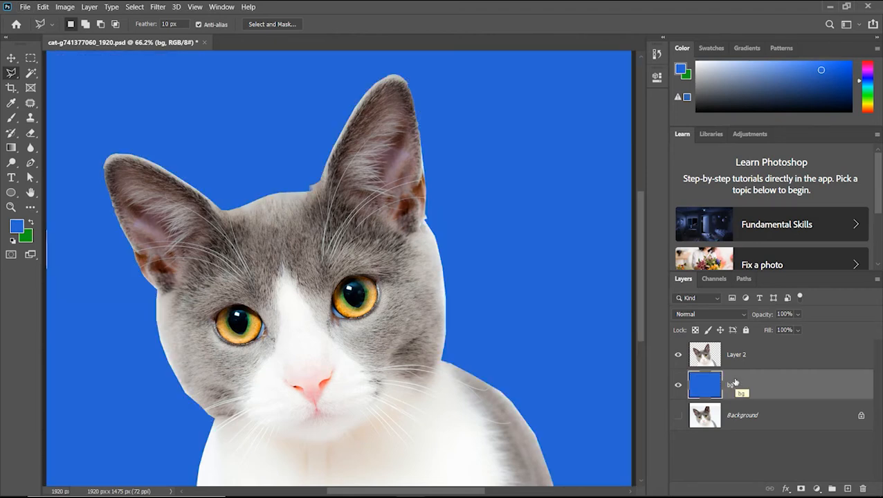
key(ctrl+BackSpace)
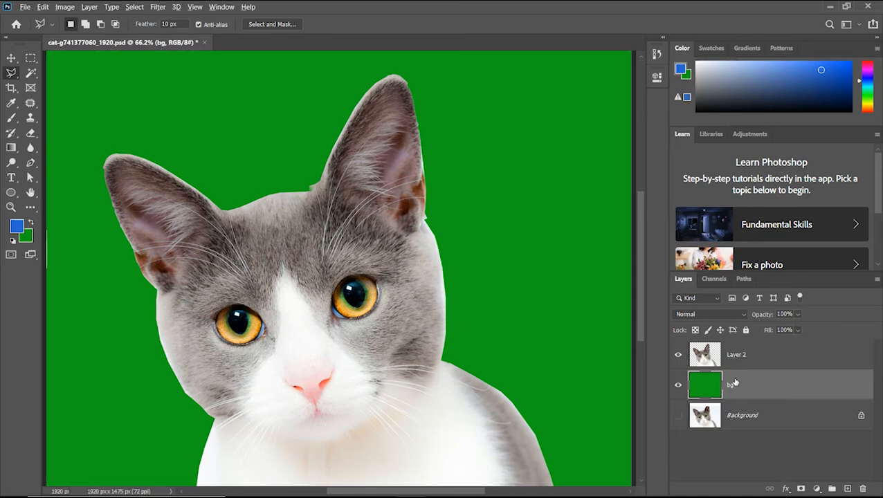
key(alt+BackSpace)
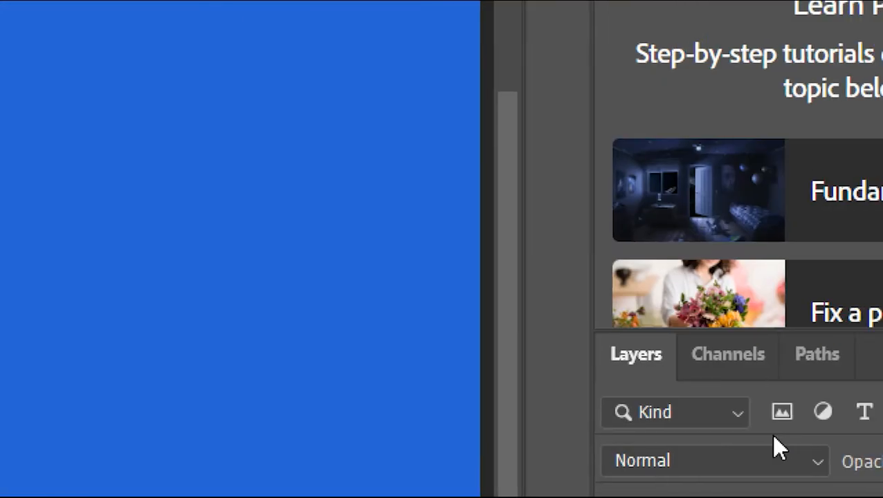
click(770, 344)
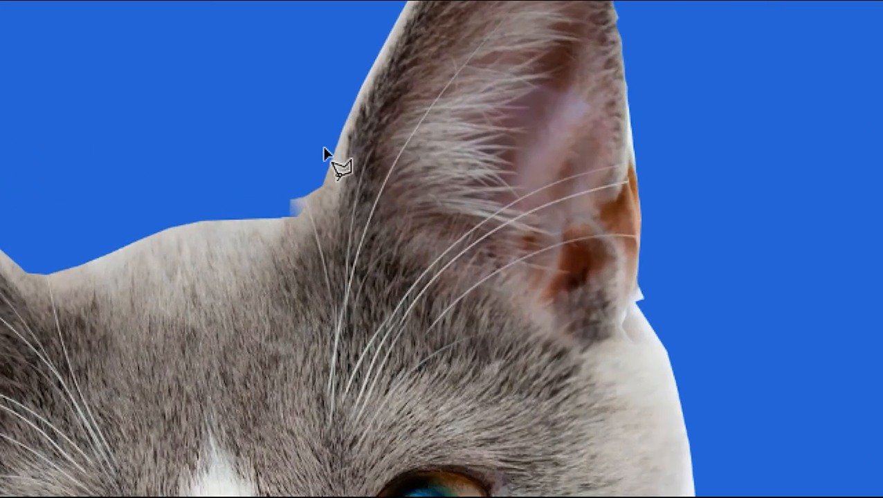
- Try to outline the stray patch between the cat's head and the rebuilt right ear with the 10 px feathered Polygonal Lasso
click(323, 162)
click(323, 186)
click(299, 215)
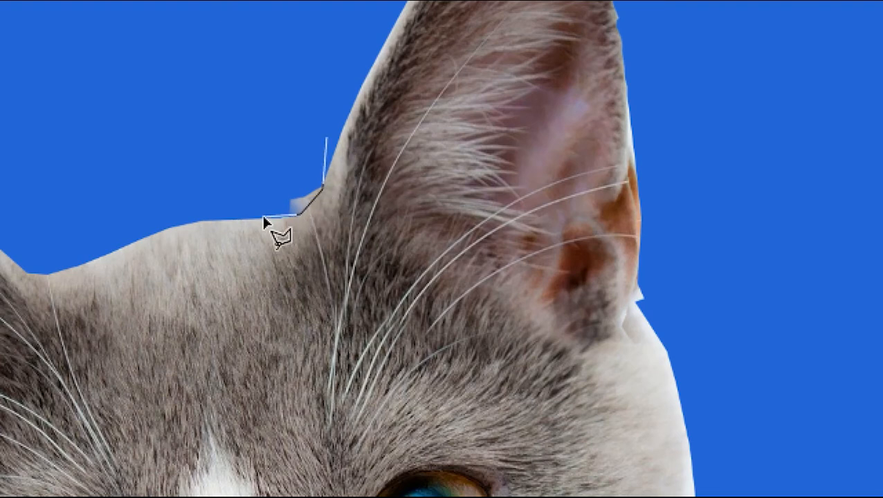
click(262, 216)
double_click(227, 161)
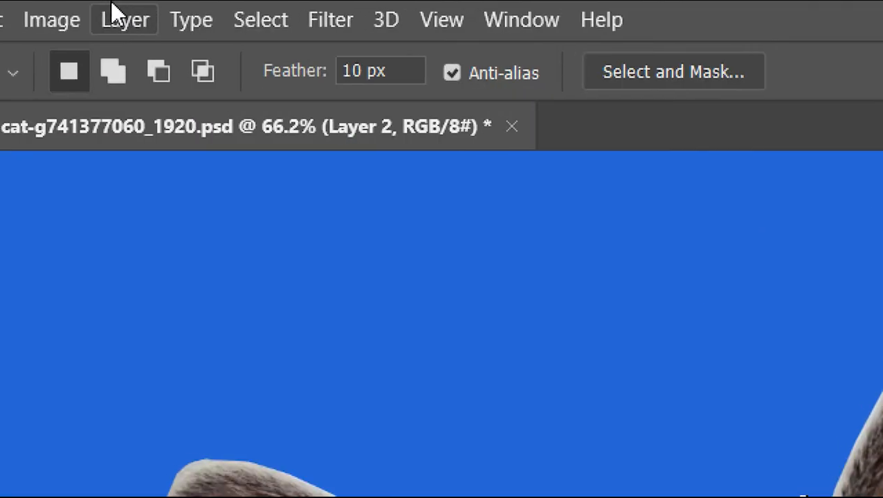
- With the Polygonal Lasso feather set to 0 px, outline the stray patch where the right ear meets the head and delete it
click(382, 74)
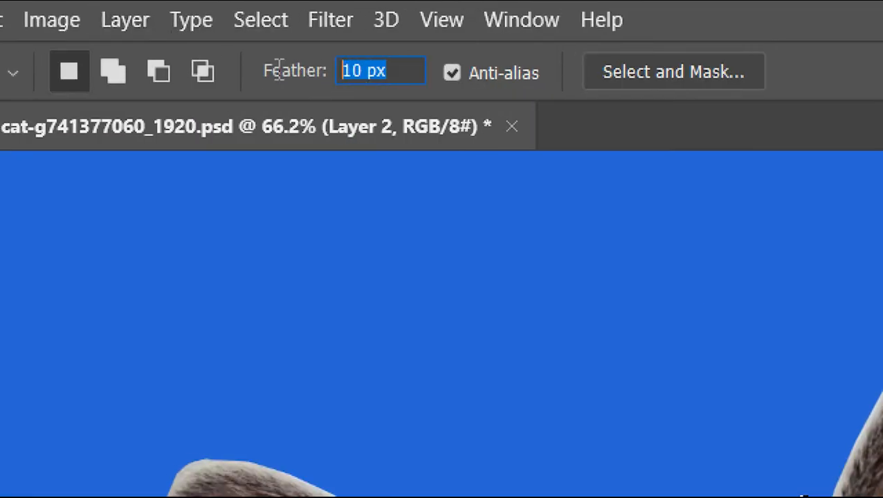
text(0)
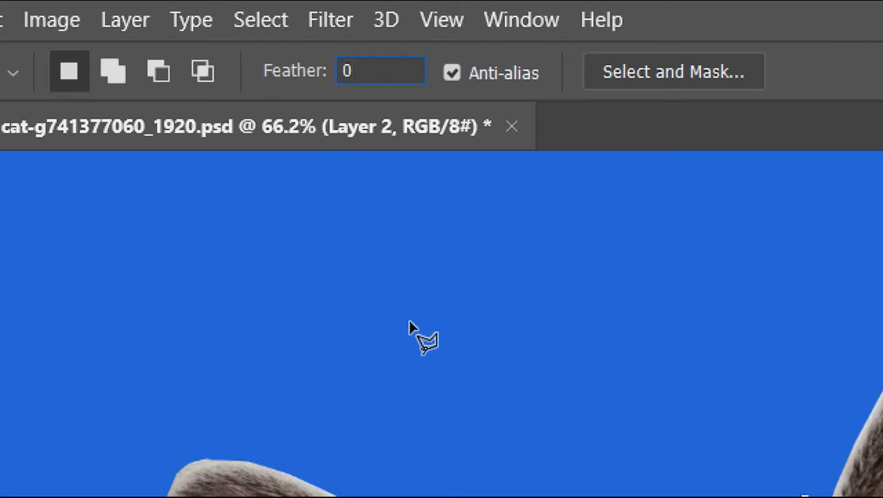
key(alt)
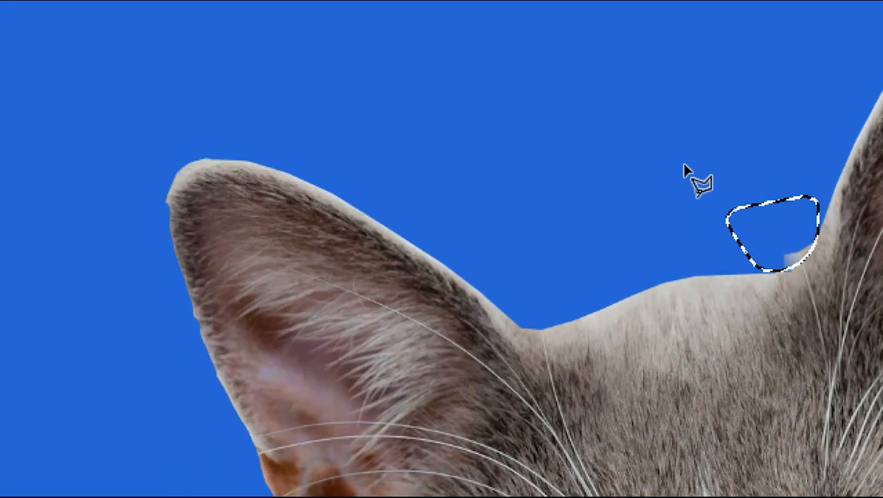
click(683, 376)
click(709, 464)
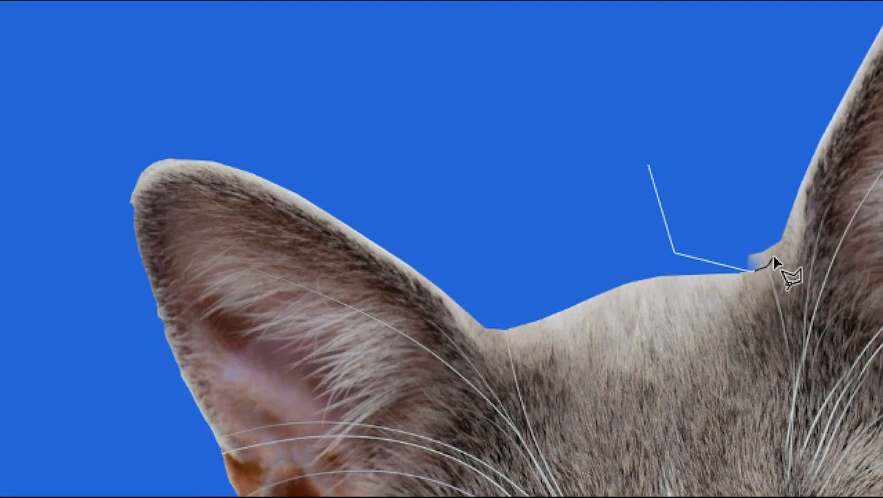
click(765, 272)
click(774, 242)
click(777, 164)
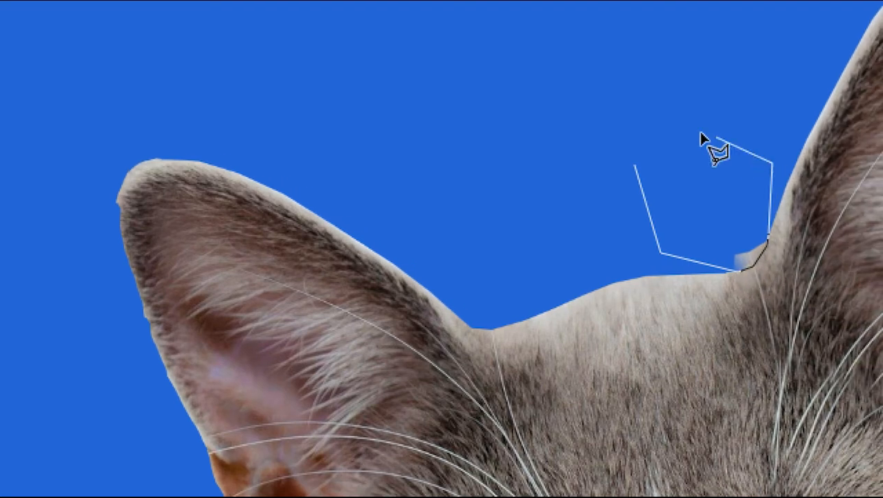
double_click(671, 120)
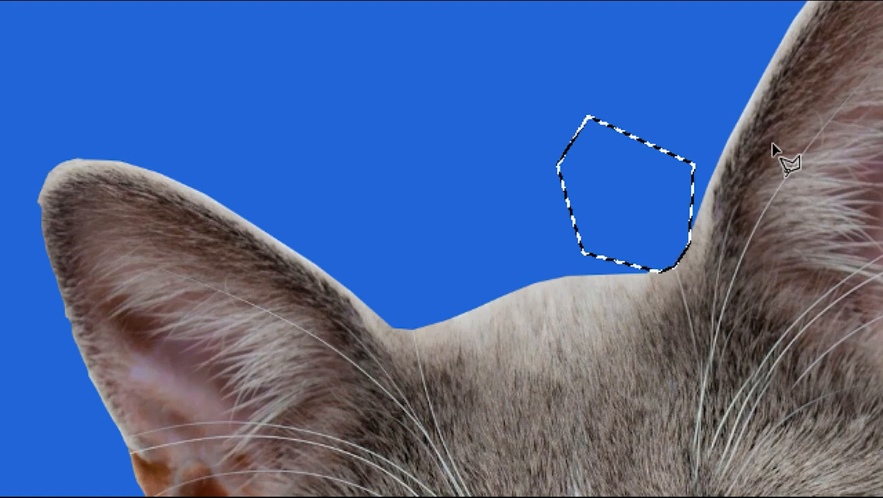
key(v)
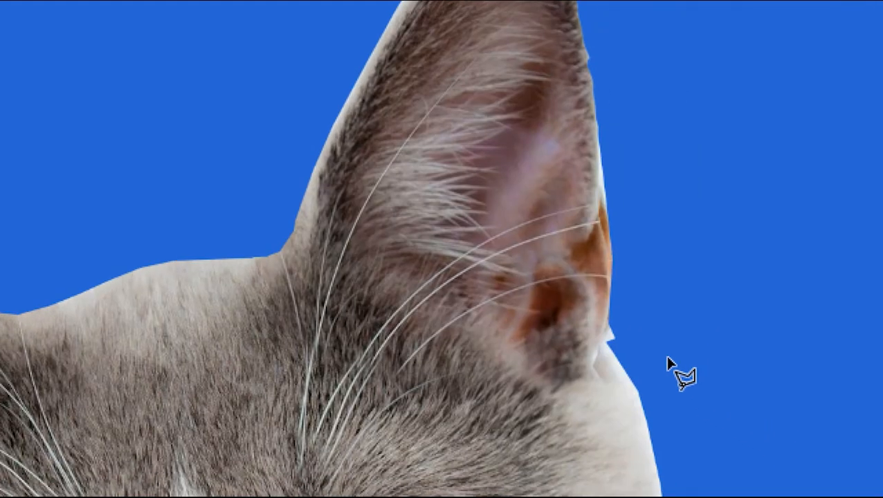
- Outline and delete the stray sliver below the right ear's outer edge on Layer 2, deselect, and save the document
click(657, 435)
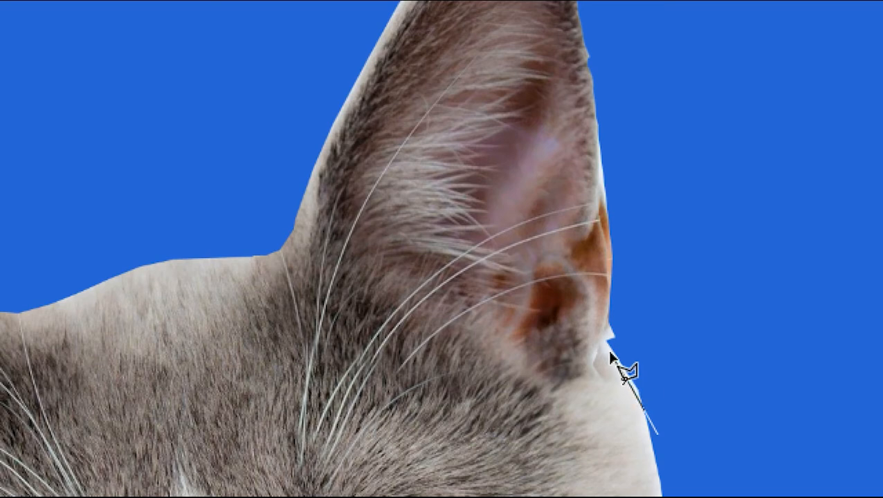
click(616, 283)
double_click(697, 301)
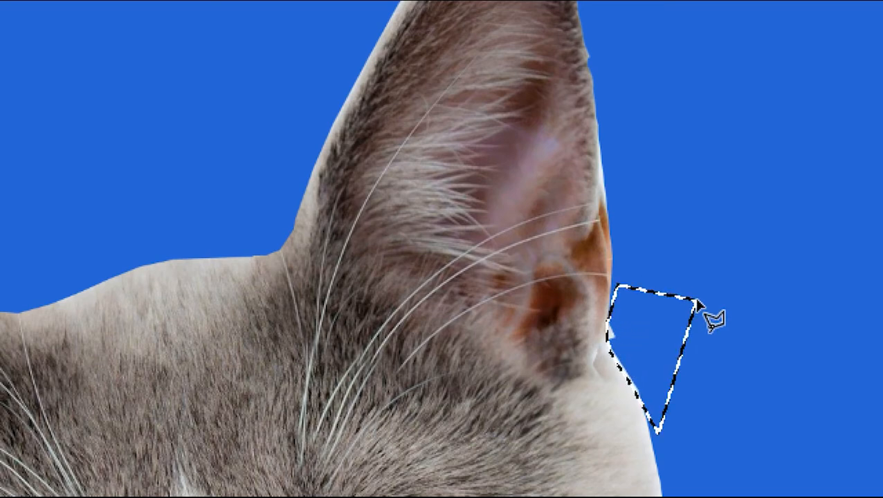
key(ctrl+d)
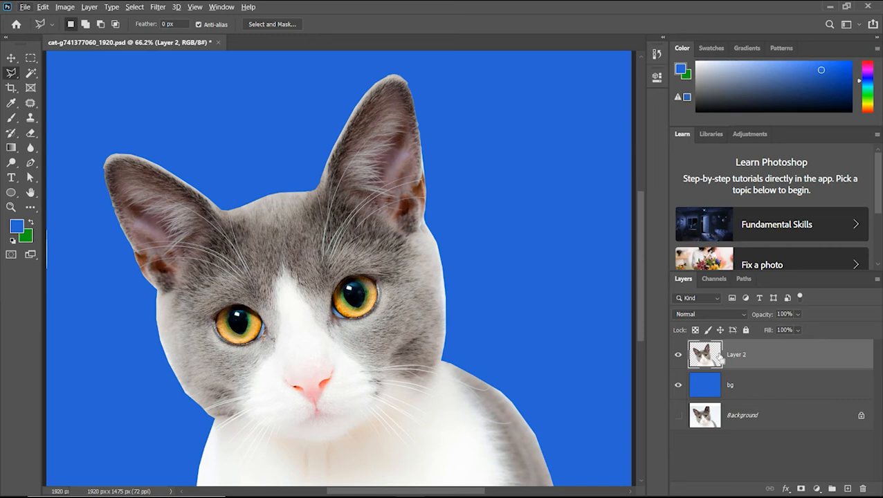
key(ctrl+s)
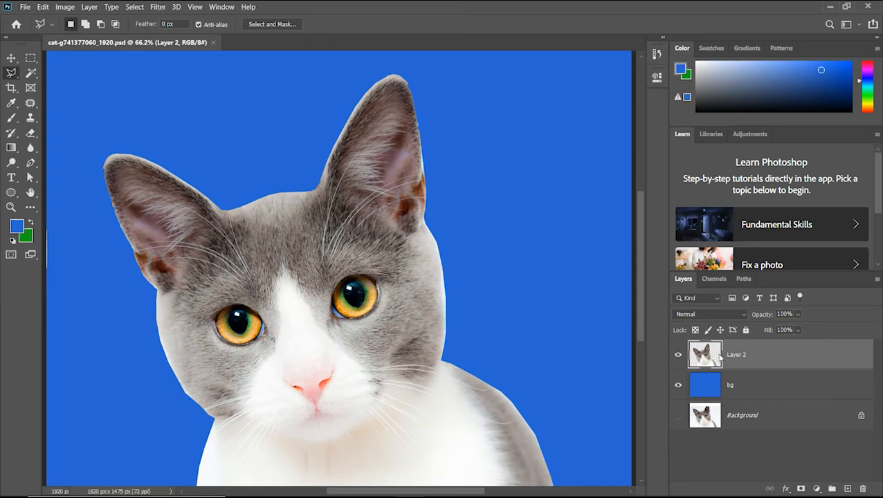
- Hide the bg layer and trim the canvas based on transparent pixels at the top, bottom, left and right
click(679, 386)
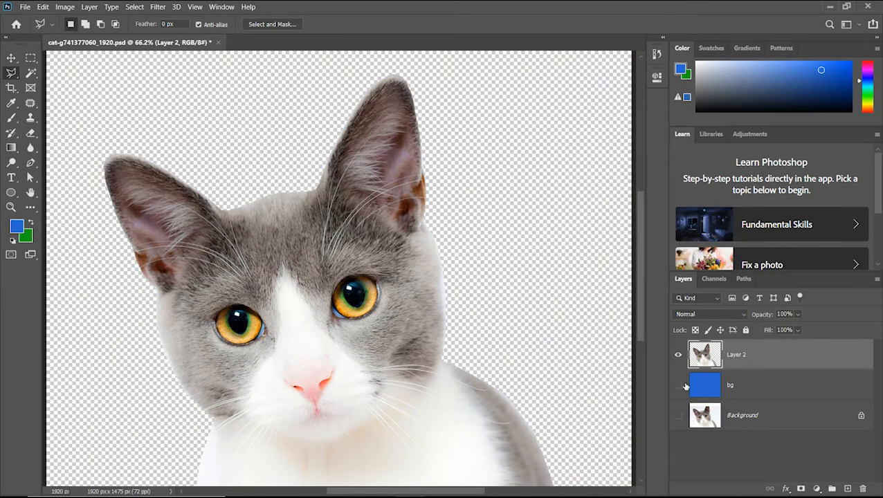
key(ctrl+minus)
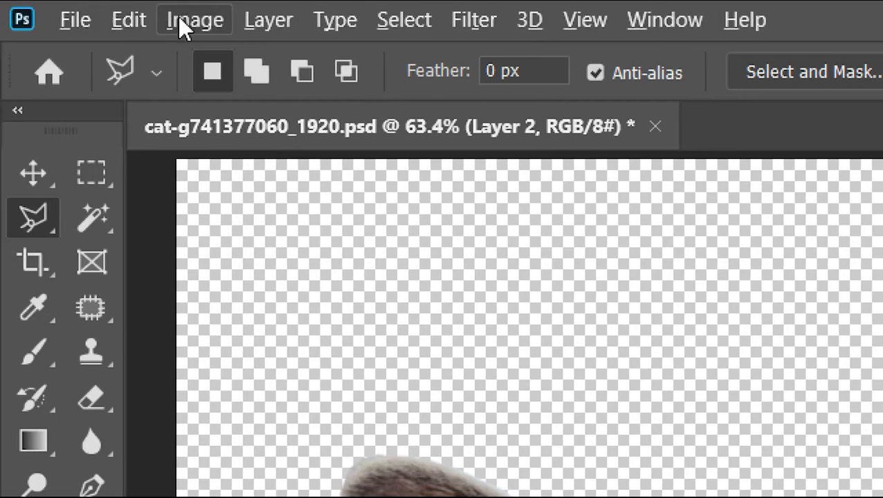
click(185, 19)
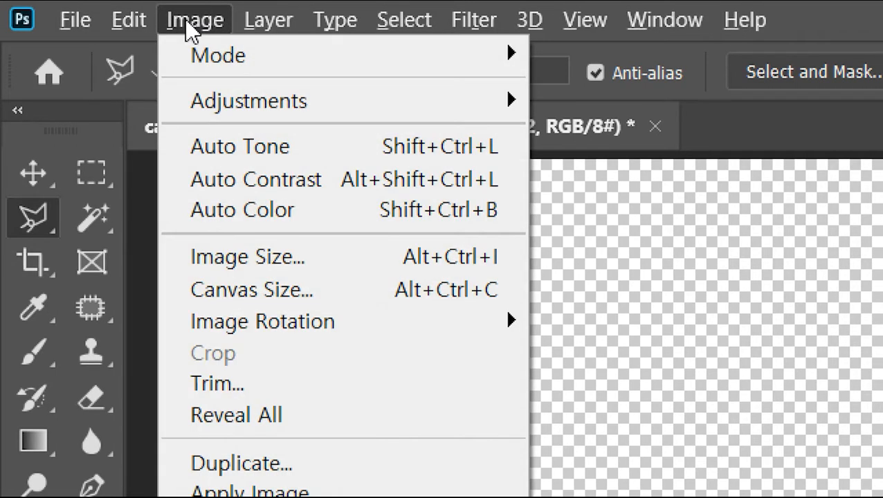
click(220, 374)
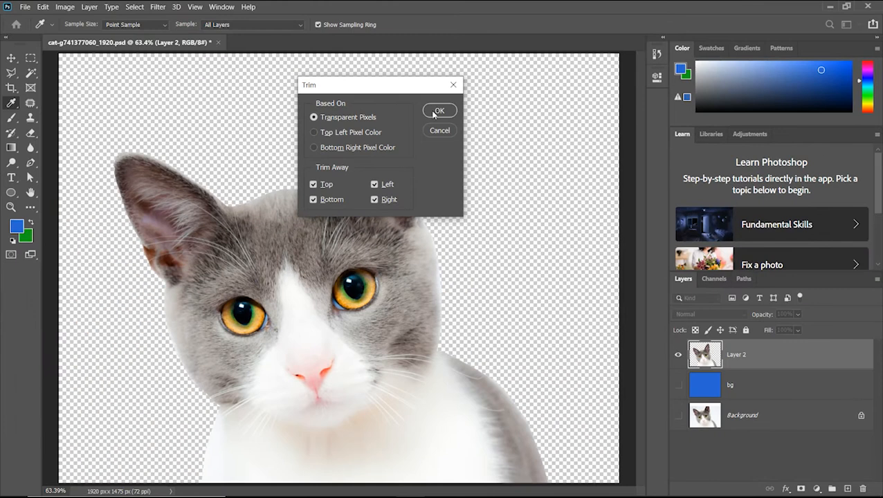
click(706, 166)
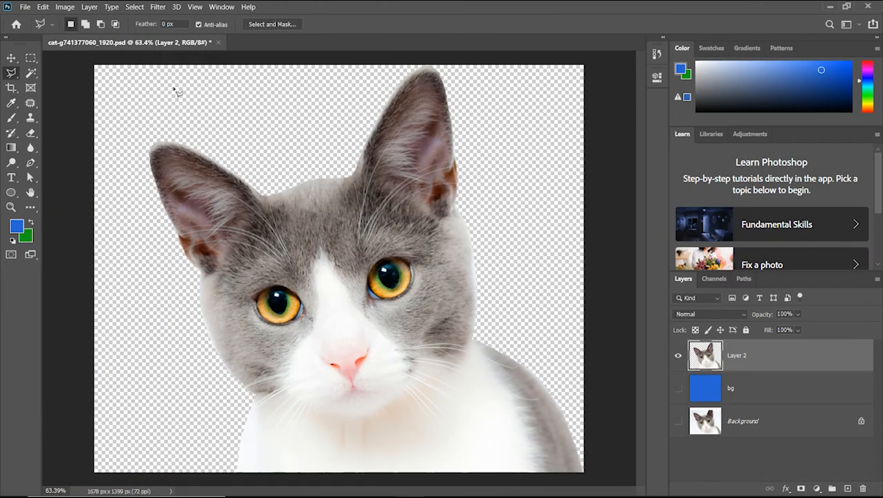
- Select the full-height empty strip along the canvas's left edge with a rectangular marquee and show the bg layer again
click(30, 58)
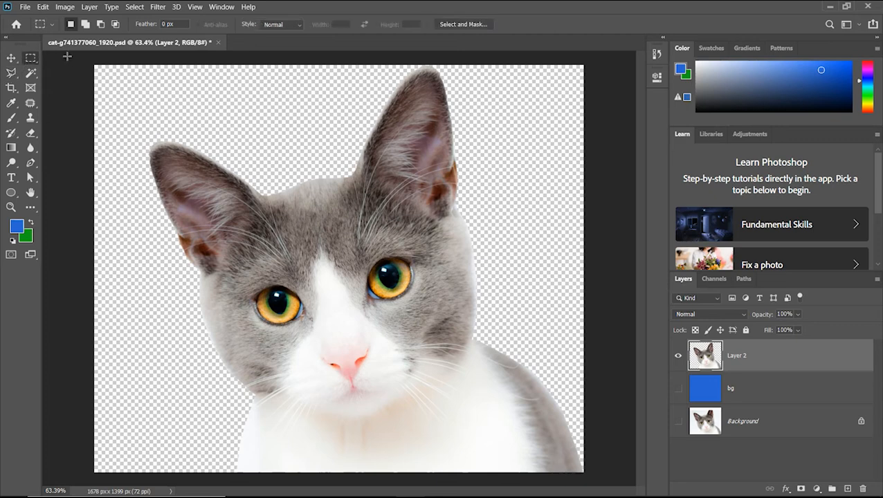
drag(67, 56, 137, 322)
drag(139, 466, 142, 476)
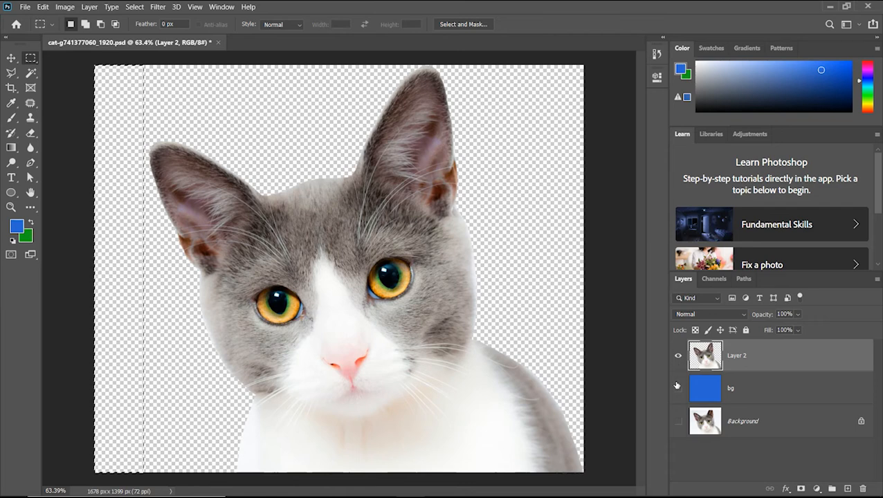
click(678, 388)
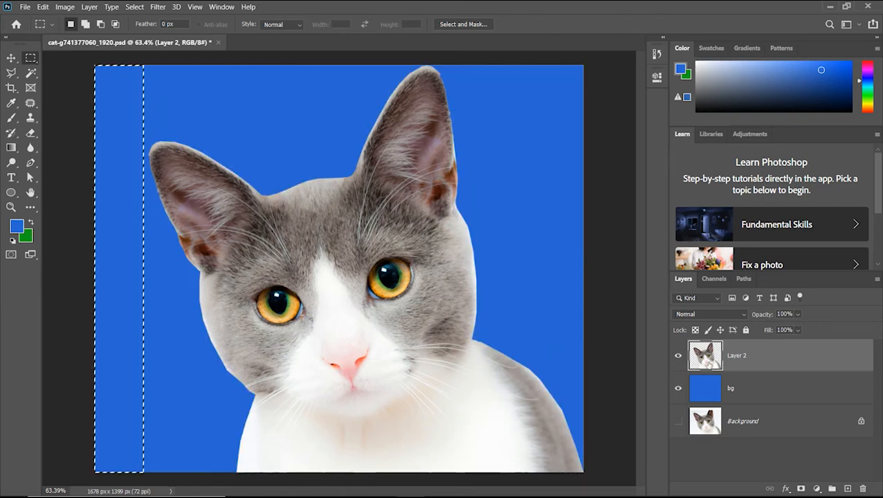
- Hide the bg layer and trim the canvas again by transparent pixels on all four sides to remove the empty strip beside the left ear
click(677, 388)
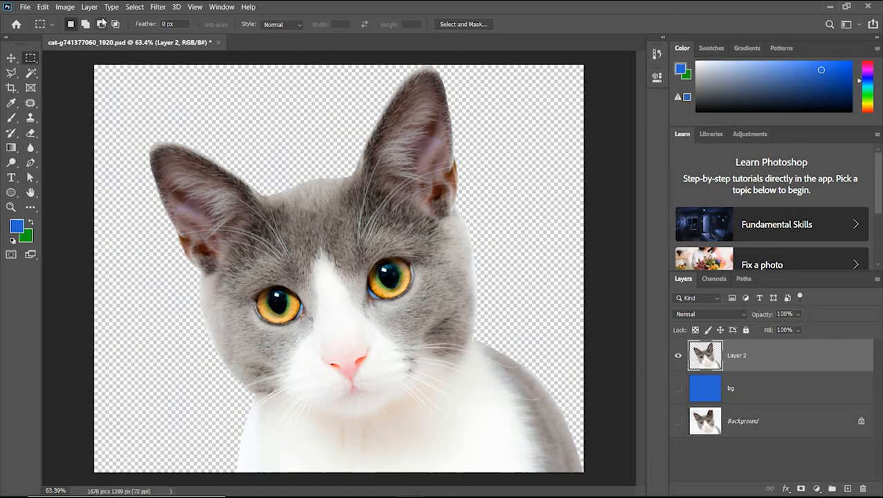
click(65, 7)
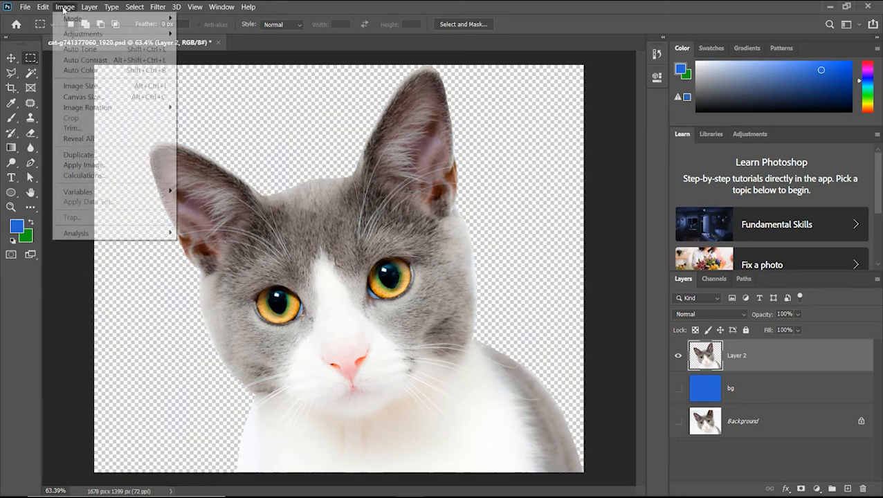
click(70, 128)
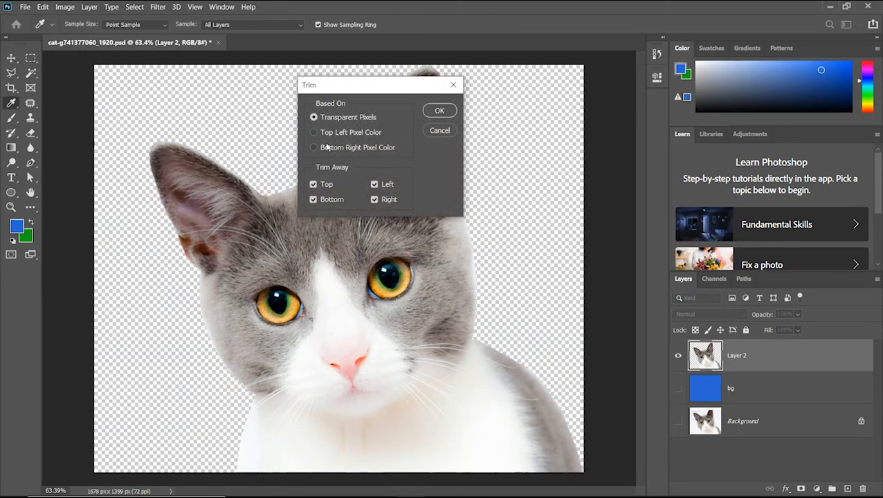
click(439, 111)
key(m)
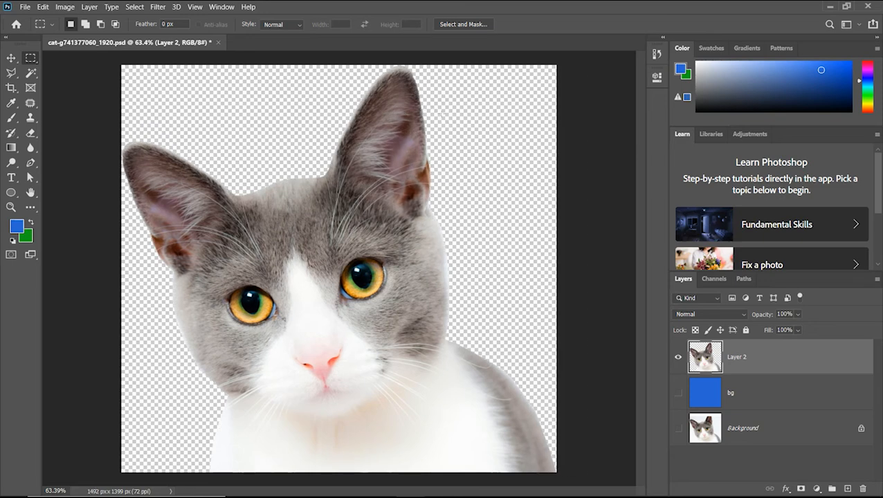
- Open the Save for Web (Legacy) export and compare the original preview with the optimized one, ending on the optimized view
click(25, 7)
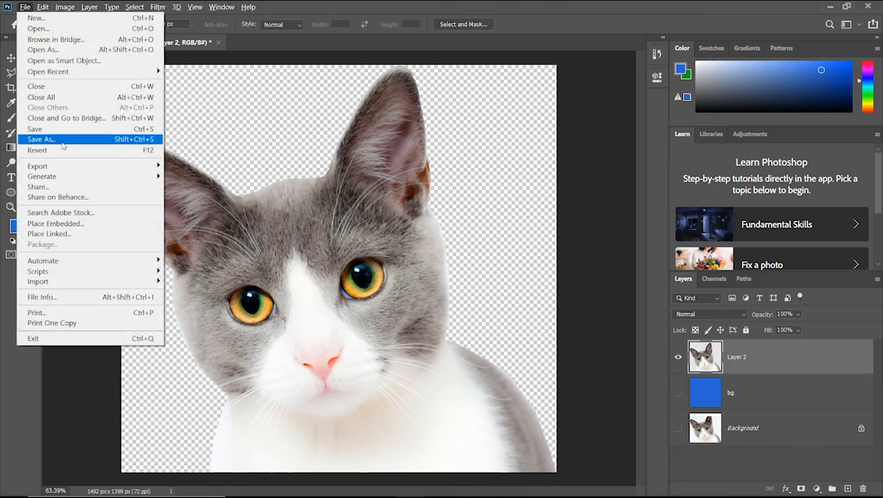
mouse_move(66, 167)
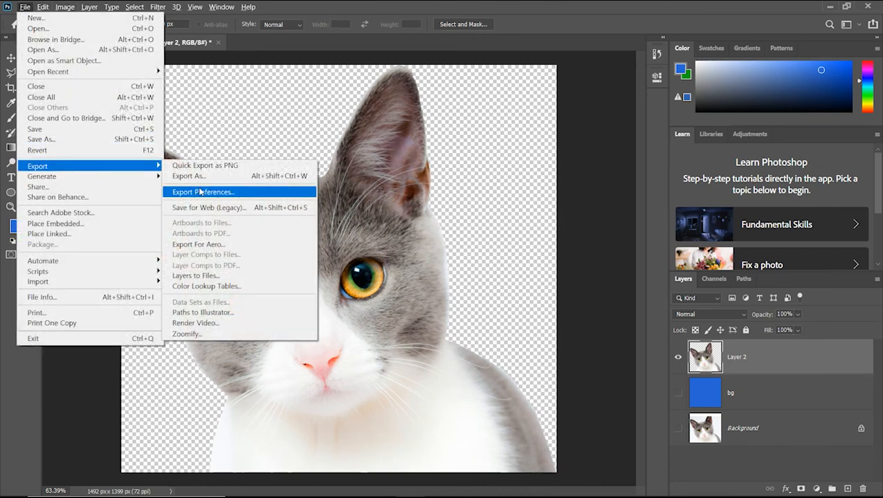
click(261, 214)
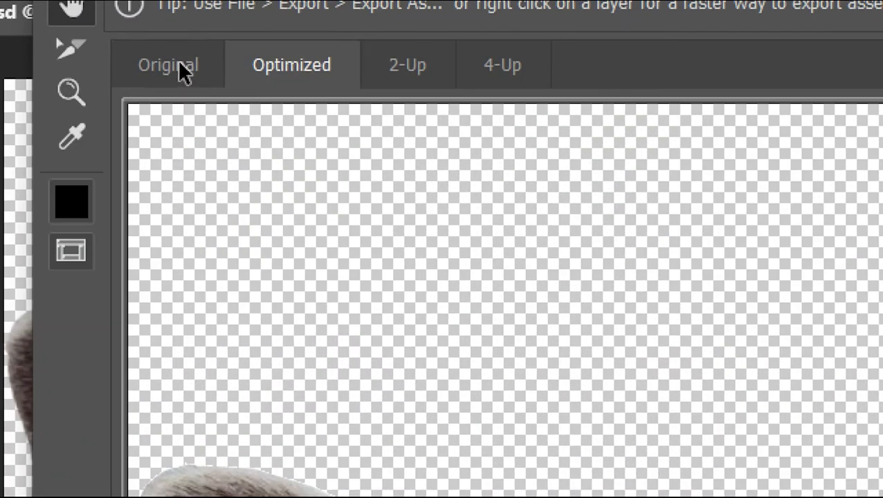
click(180, 63)
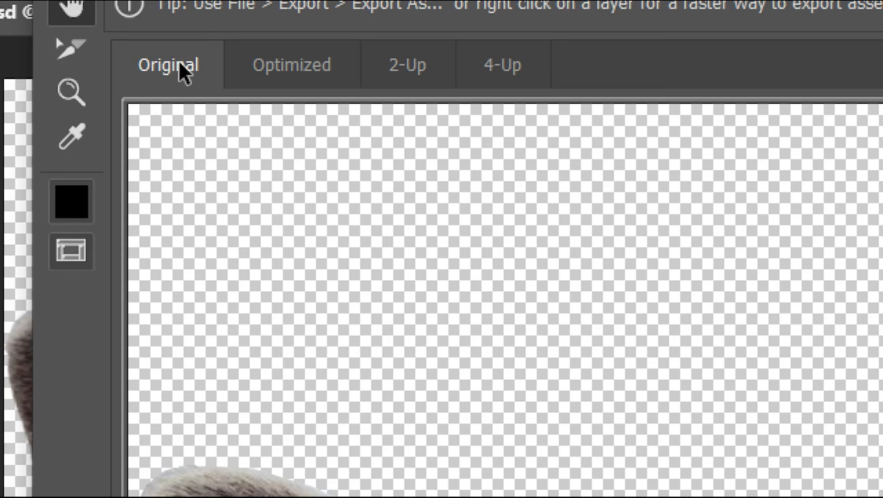
click(296, 70)
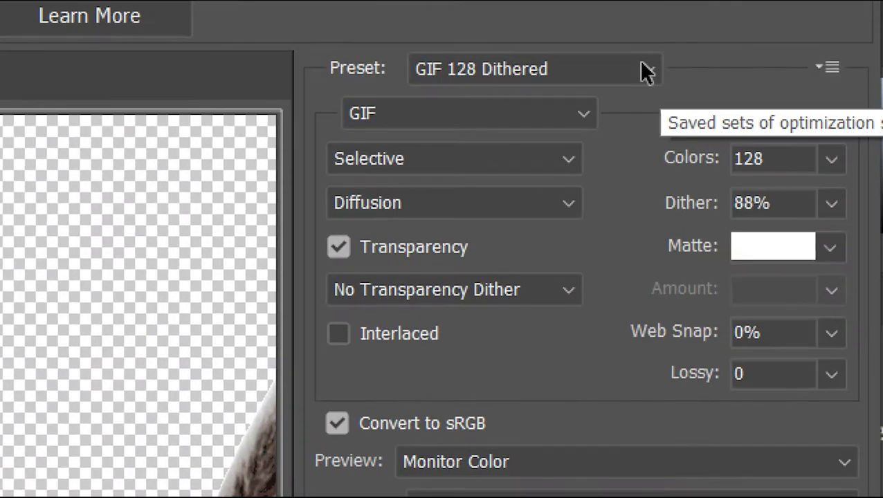
- Set the export preset to PNG-24 with transparency and save the image as cat-g741377060_1920 in the 문서 folder
click(645, 70)
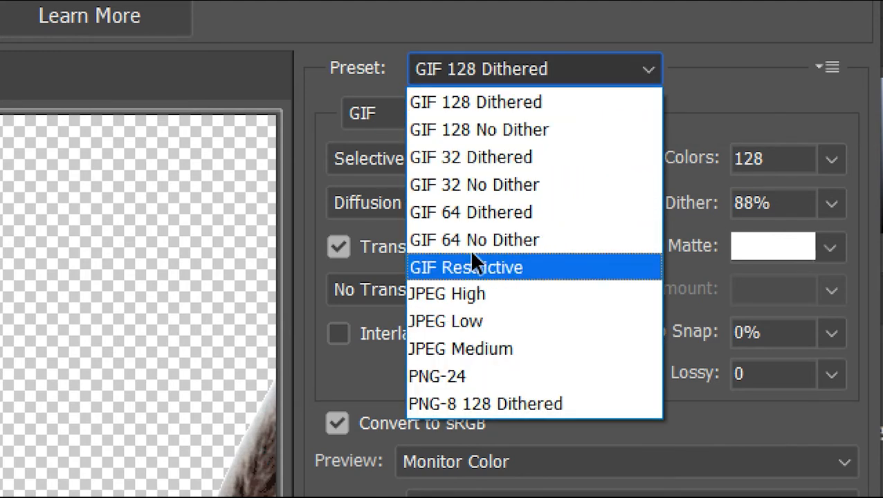
click(470, 373)
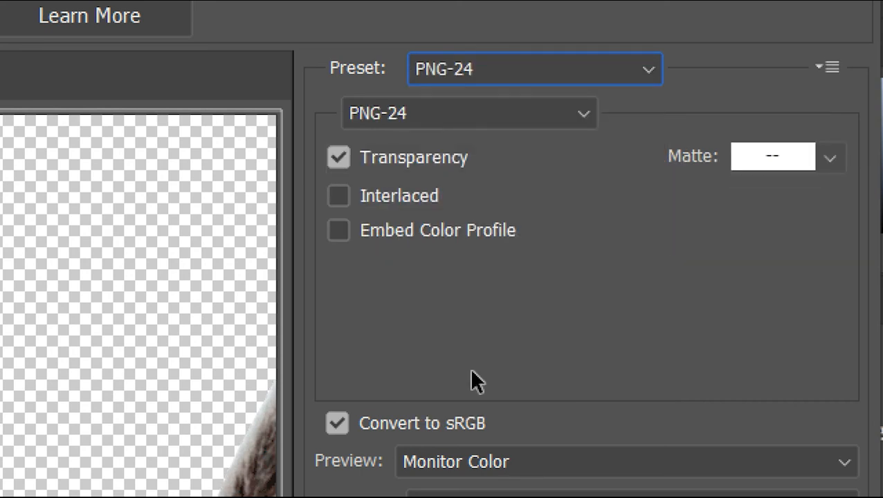
click(477, 69)
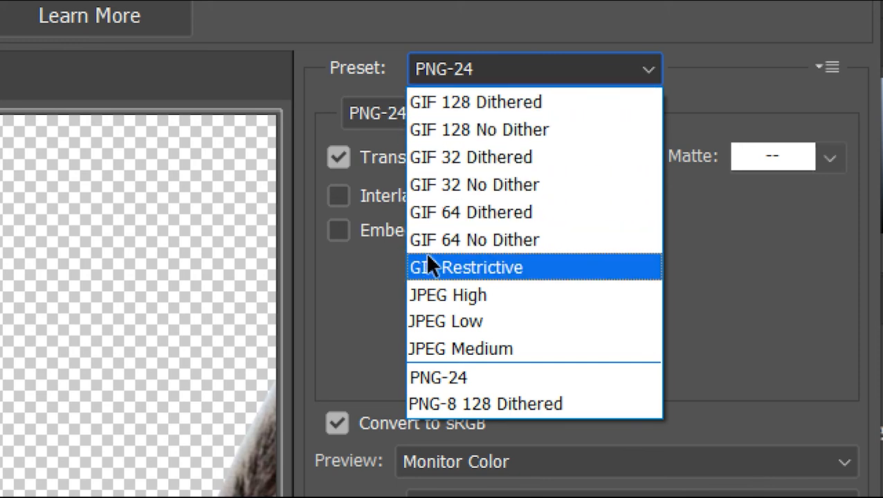
click(725, 318)
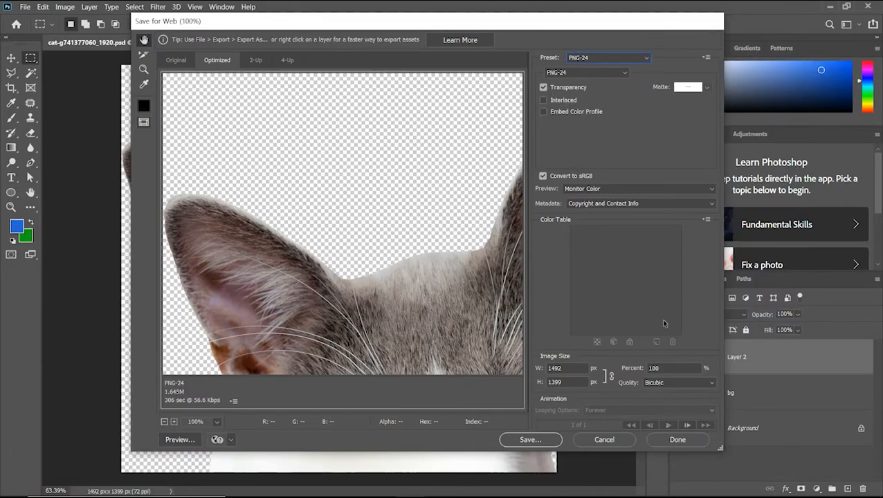
click(530, 439)
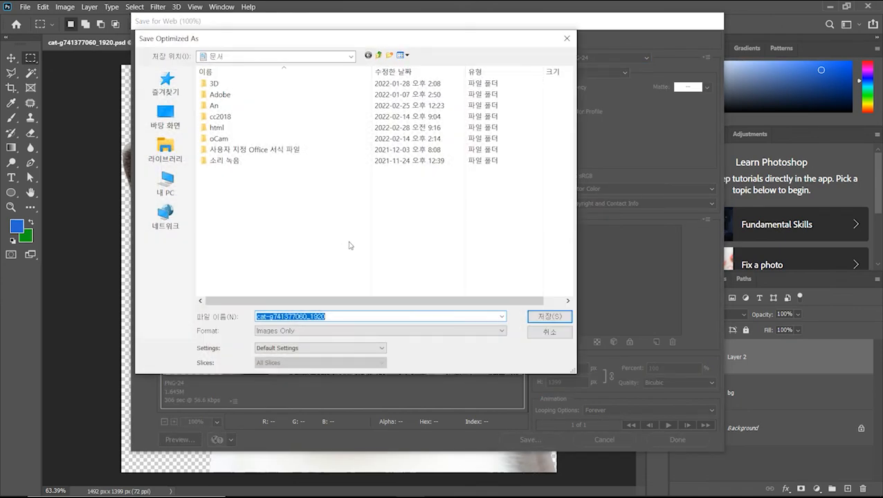
click(542, 316)
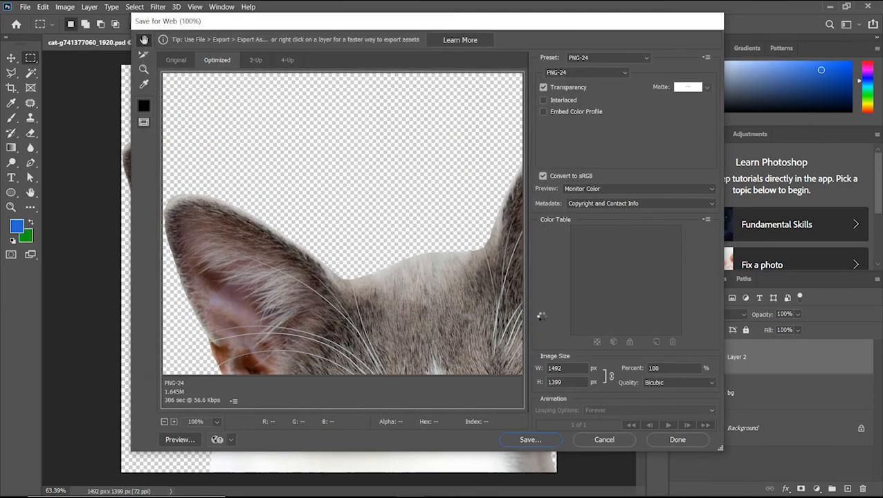